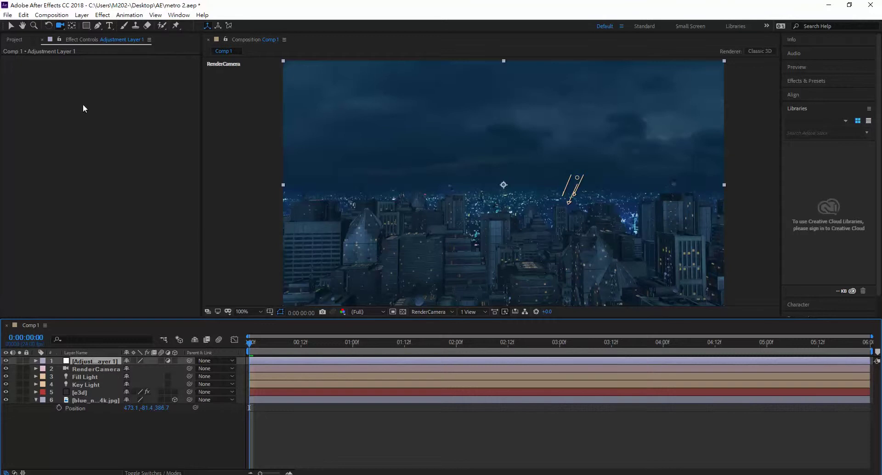
Apply a Curves effect to Adjustment Layer 1 and raise the midtones of its RGB curve
click(102, 14)
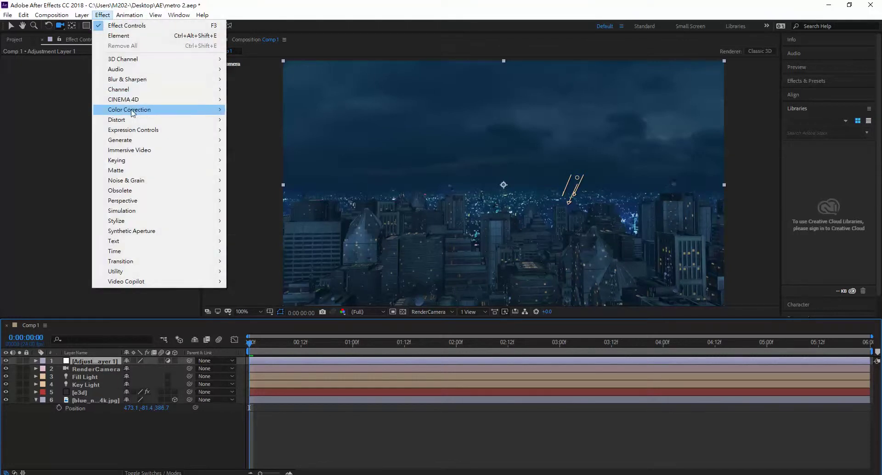
mouse_move(133, 113)
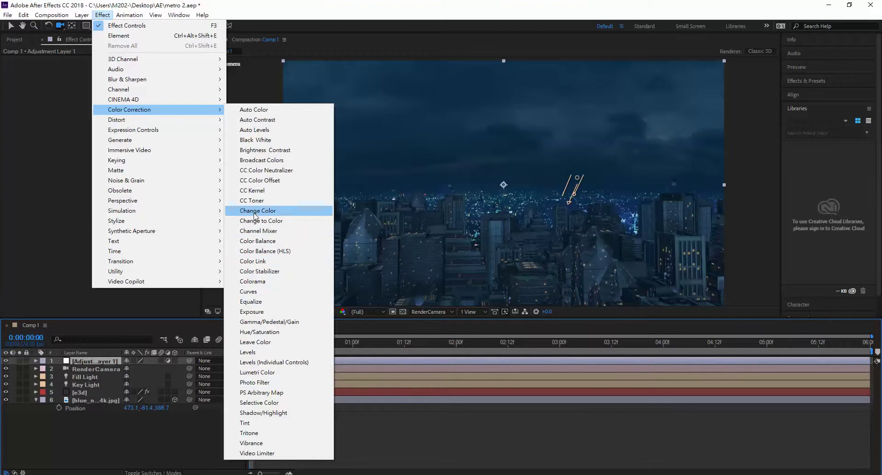
click(252, 291)
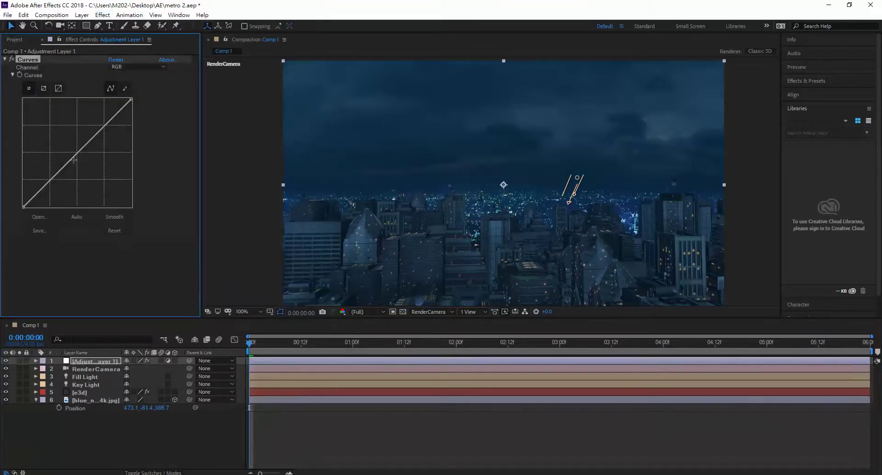
drag(76, 154, 68, 144)
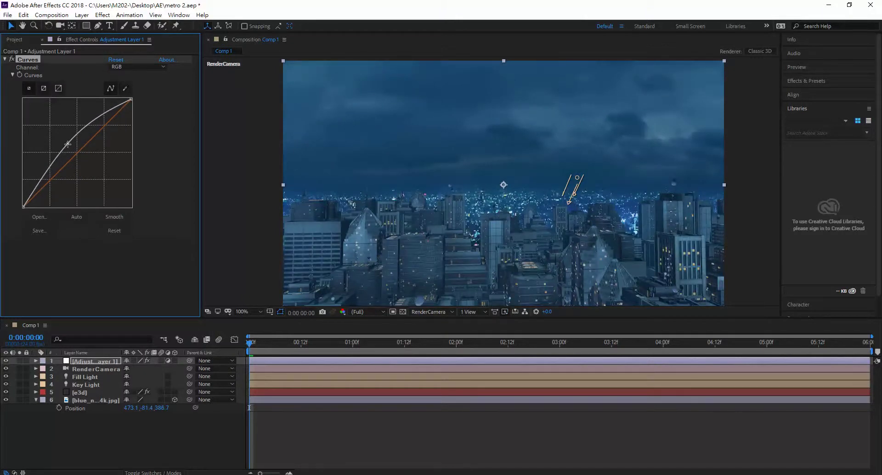
mouse_move(68, 143)
mouse_down()
mouse_move(76, 160)
mouse_move(63, 148)
mouse_up()
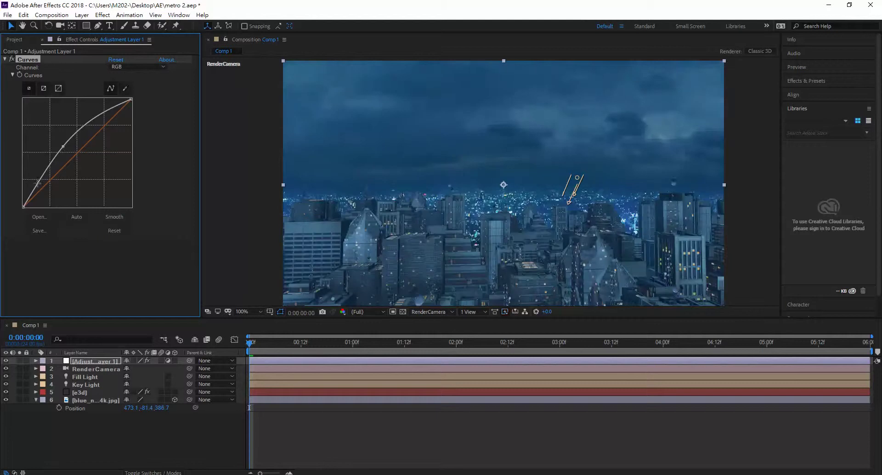
Refine the adjustment layer's RGB curve with lowered shadows and highlights around raised midtones, and compare the image with the effect off
drag(38, 185, 41, 186)
drag(62, 146, 68, 149)
drag(42, 187, 45, 190)
drag(67, 149, 74, 149)
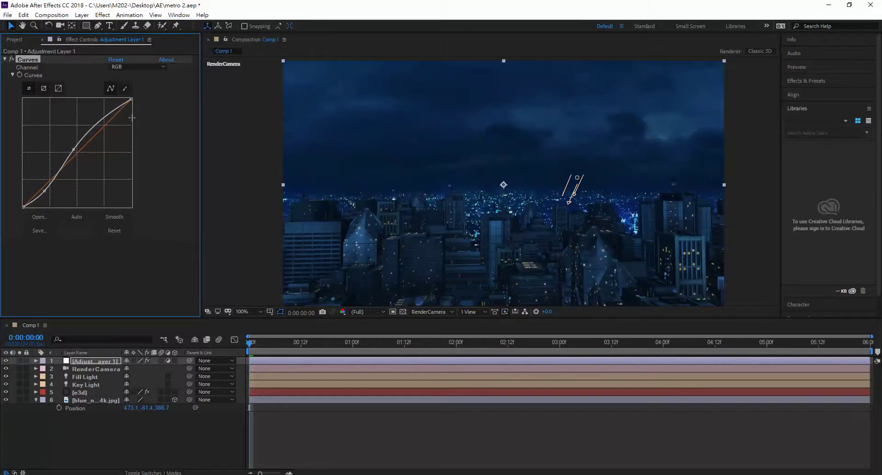
drag(118, 109, 121, 114)
drag(74, 149, 70, 150)
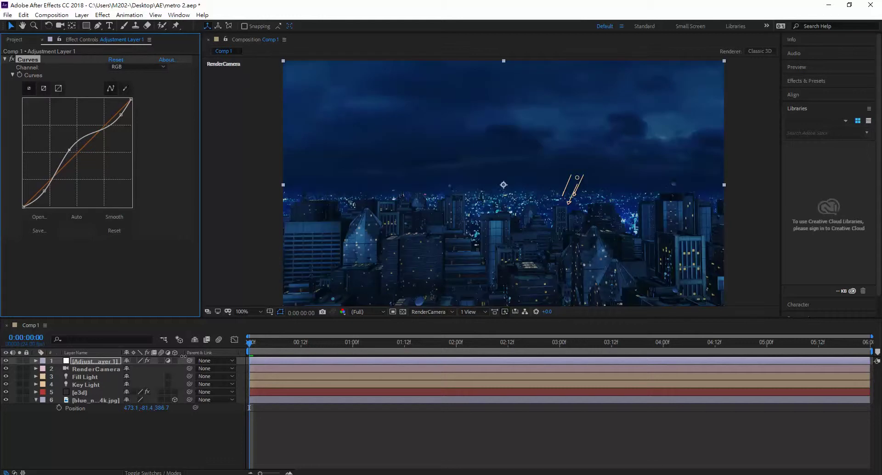
click(12, 60)
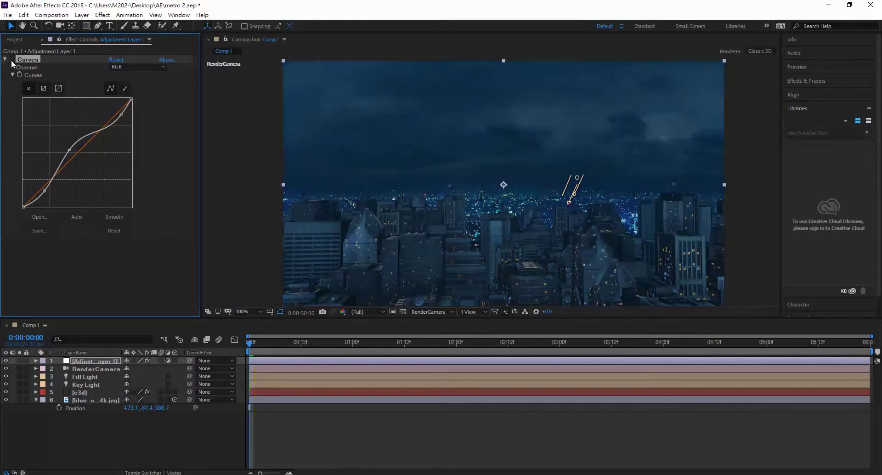
click(12, 60)
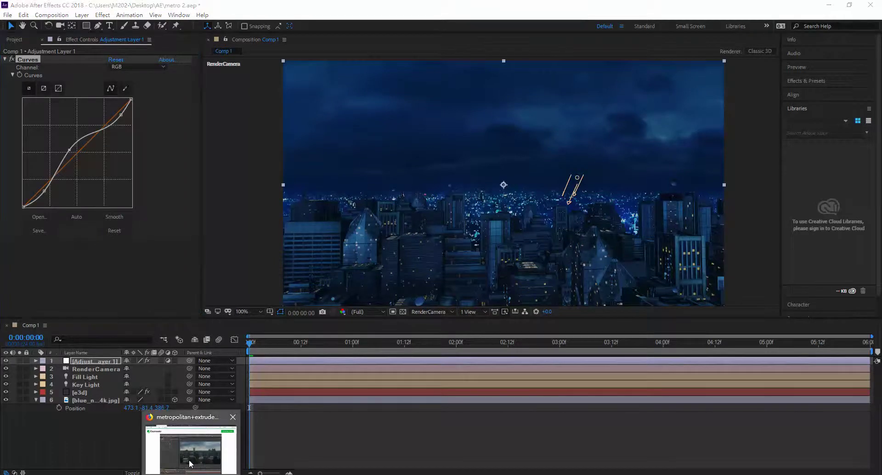
Switch to the Evernote tutorial in the browser and examine the Curves and Glow settings for the adjustment and sky layers
click(193, 441)
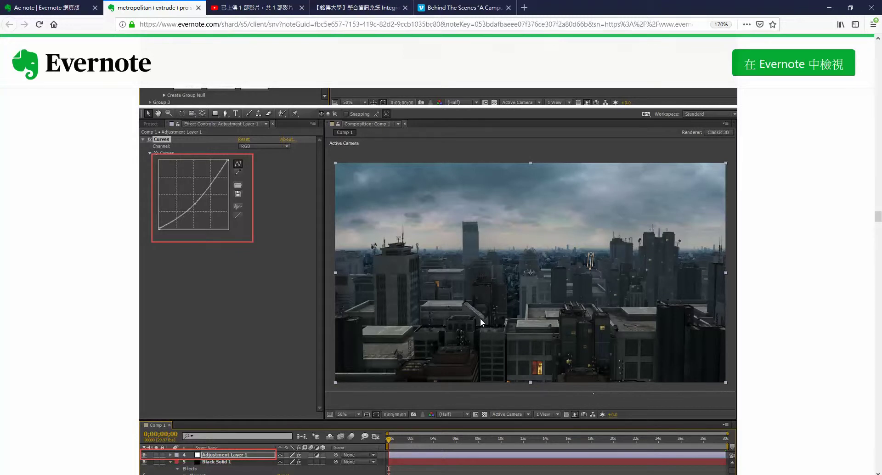
scroll(481, 322, down, 4)
scroll(473, 243, up, 4)
scroll(320, 346, down, 6)
scroll(322, 347, up, 6)
scroll(203, 211, down, 12)
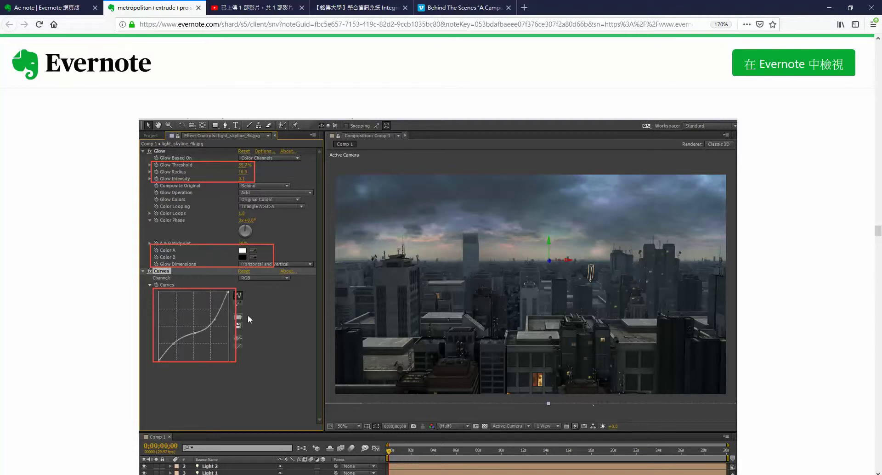
scroll(245, 313, down, 4)
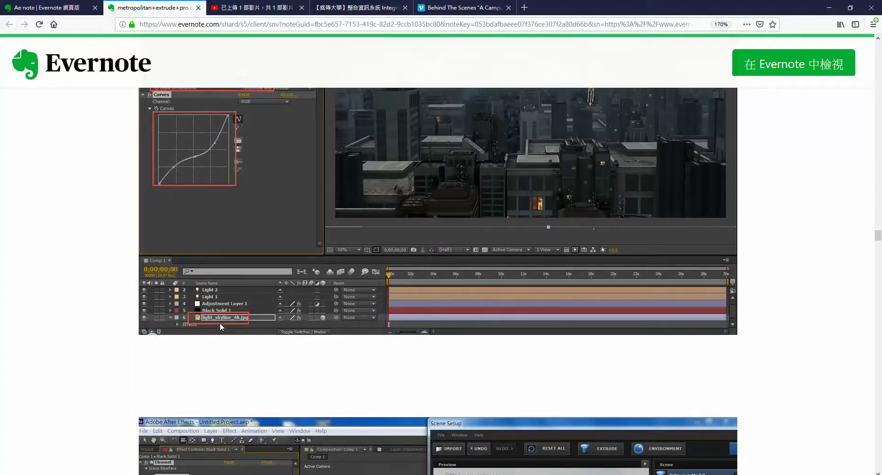
scroll(215, 321, up, 3)
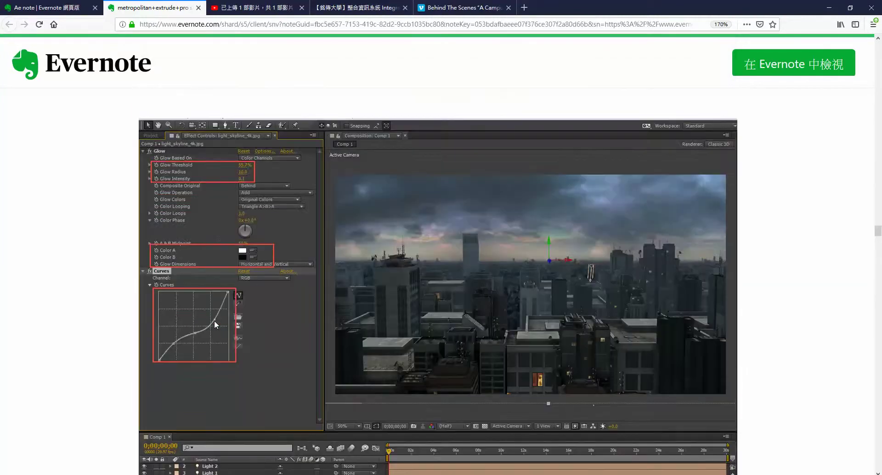
scroll(215, 321, down, 3)
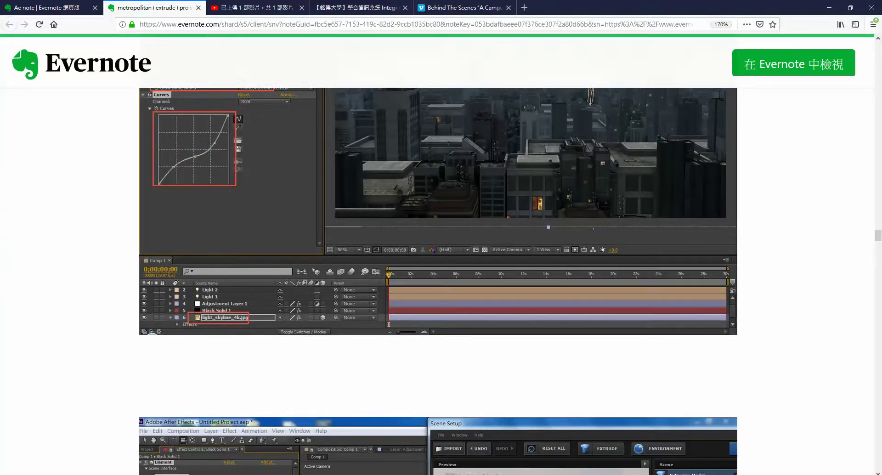
Return to After Effects, widen the layer name column, and apply a Curves effect to the blue_night_4k.jpg layer
key(alt+Tab)
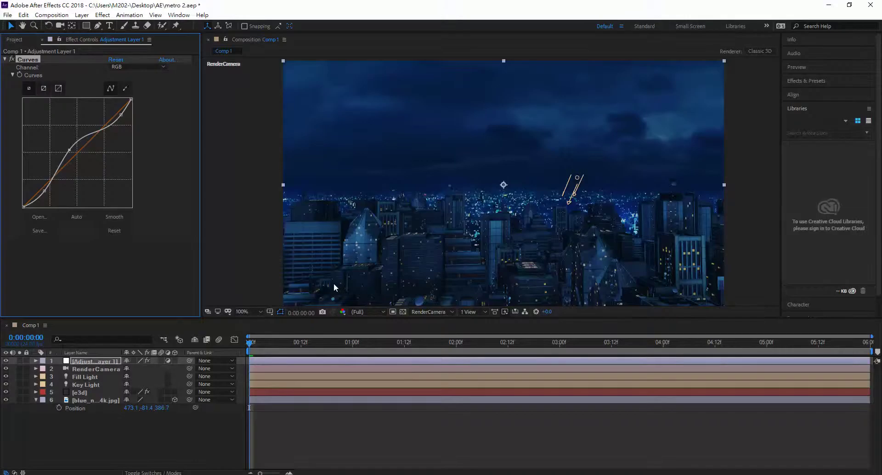
click(88, 400)
drag(122, 353, 186, 352)
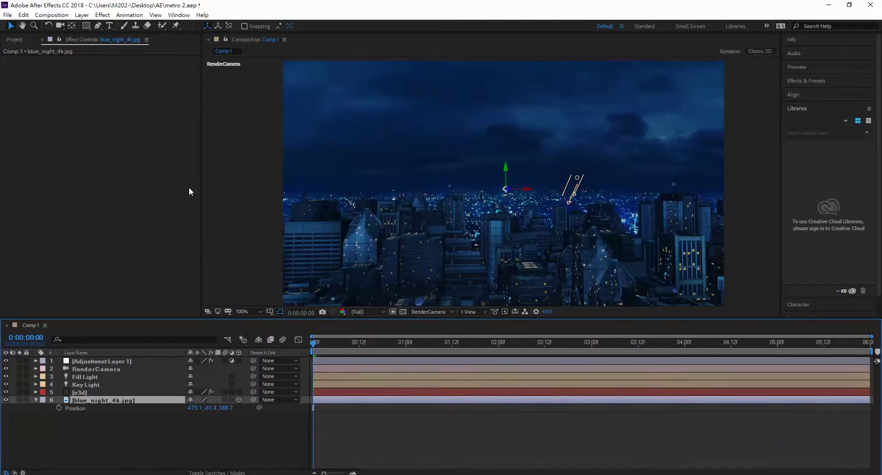
click(102, 15)
mouse_move(179, 115)
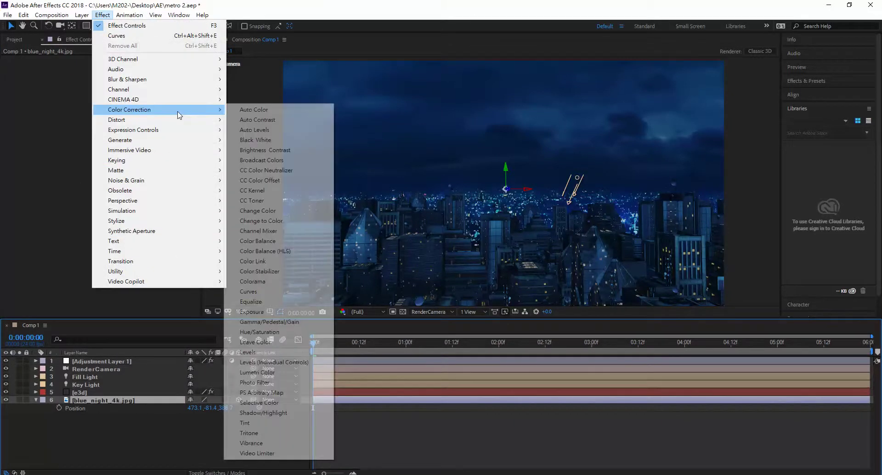
click(254, 292)
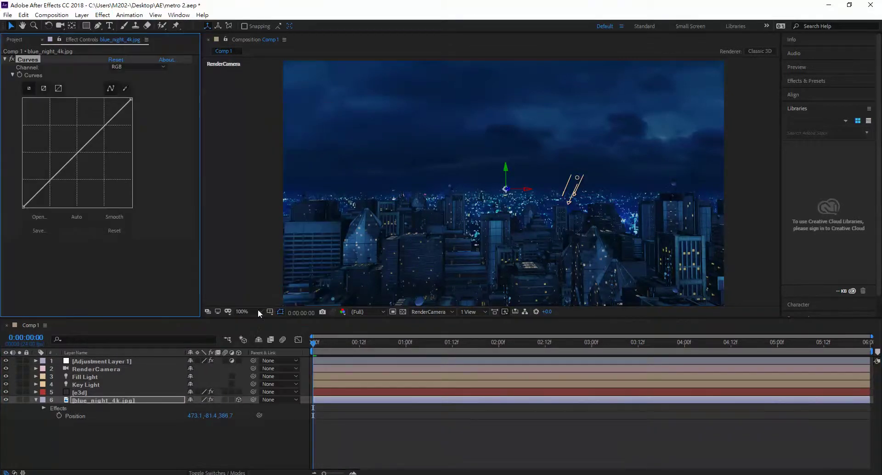
Shape the sky layer's RGB curve with lower shadows, raised midtones and slightly lowered highlights, and compare it with the effect off
mouse_move(77, 153)
mouse_down()
mouse_move(68, 137)
mouse_move(73, 148)
mouse_up()
drag(44, 183, 45, 186)
mouse_move(105, 113)
mouse_down()
mouse_move(113, 126)
mouse_move(122, 112)
mouse_up()
drag(72, 148, 63, 155)
click(12, 59)
click(11, 59)
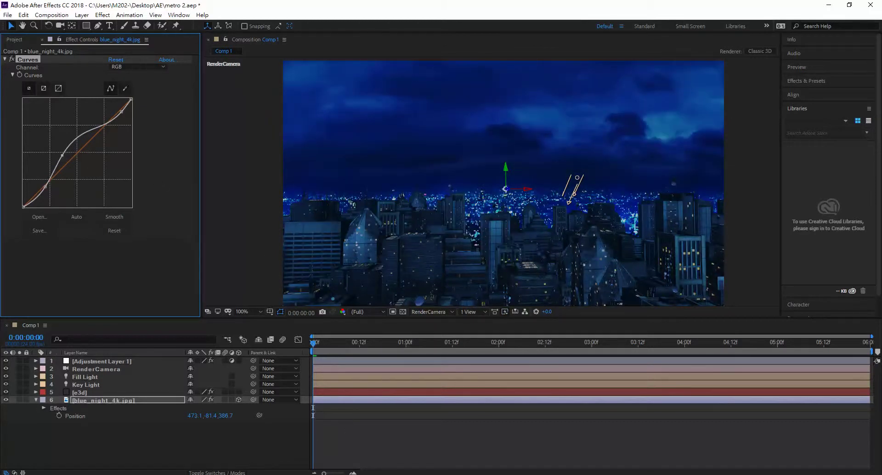
Check the Evernote tutorial's sky Glow settings, then add a Glow effect to the blue_night_4k.jpg layer and compare it on and off
key(alt+Tab)
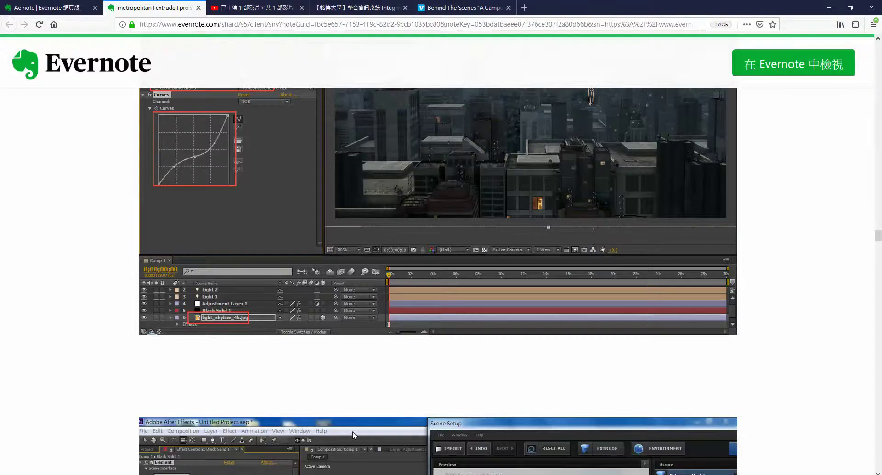
scroll(365, 408, down, 5)
scroll(345, 410, down, 3)
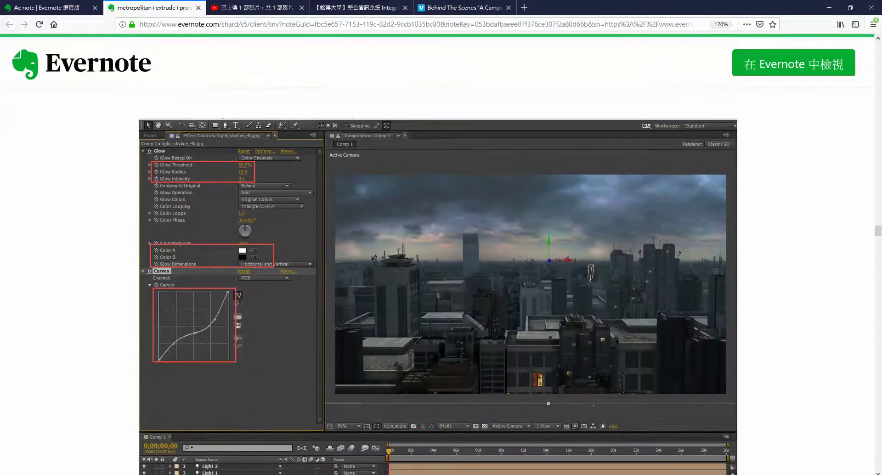
key(alt+Tab)
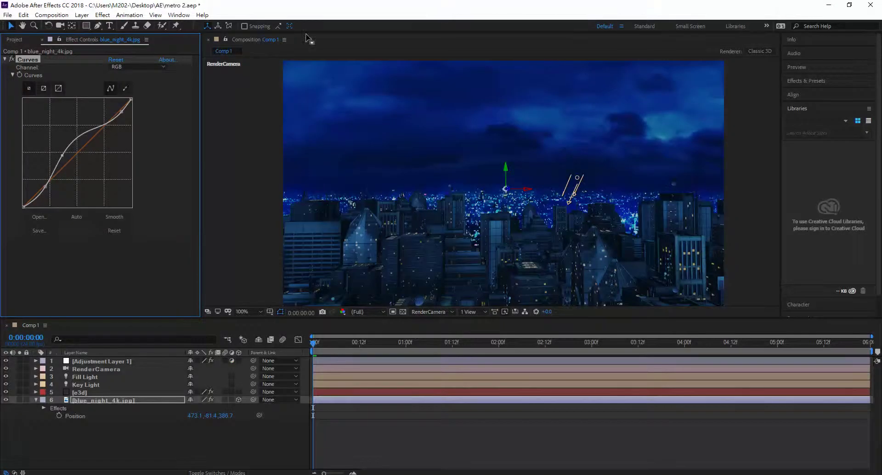
click(101, 16)
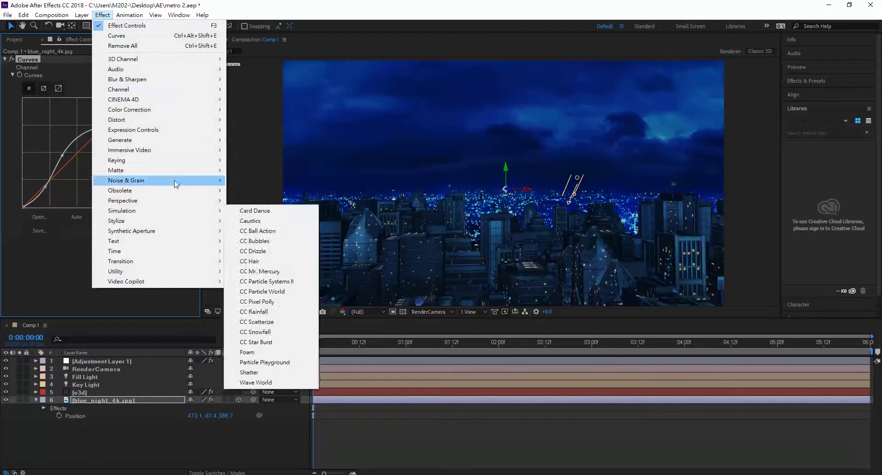
mouse_move(158, 141)
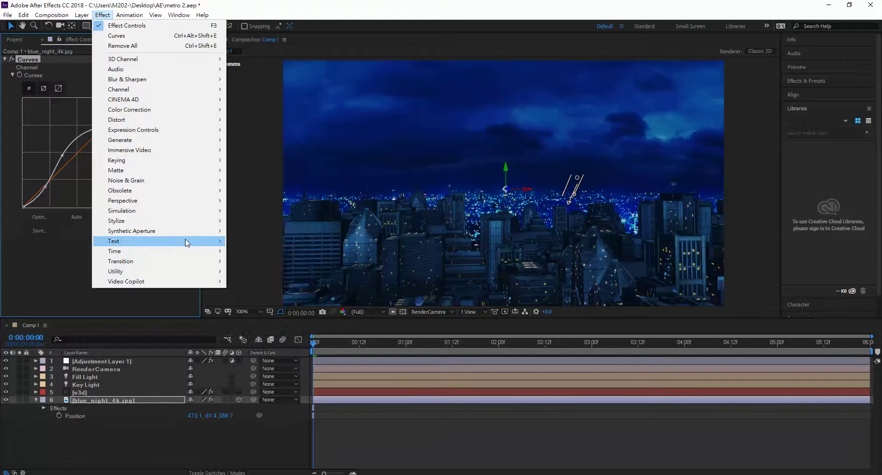
mouse_move(190, 227)
click(246, 383)
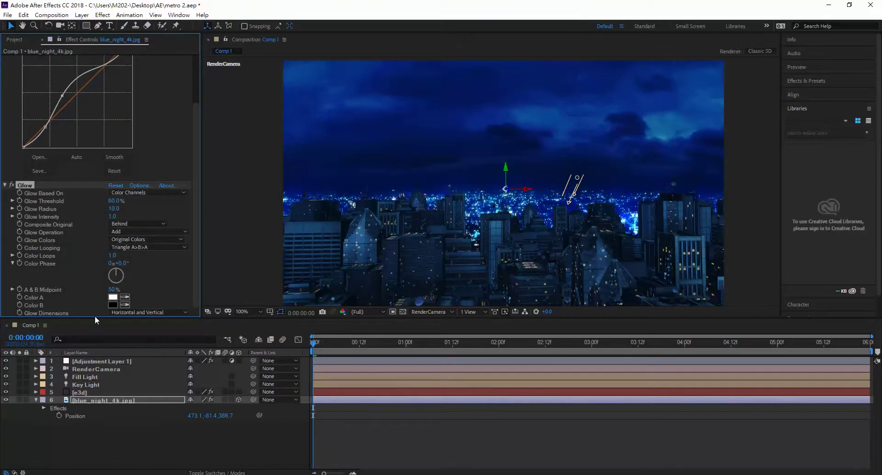
click(12, 185)
click(13, 185)
Set the sky layer's Glow Radius to 59.0 and Glow Intensity to 2.4
drag(114, 209, 129, 295)
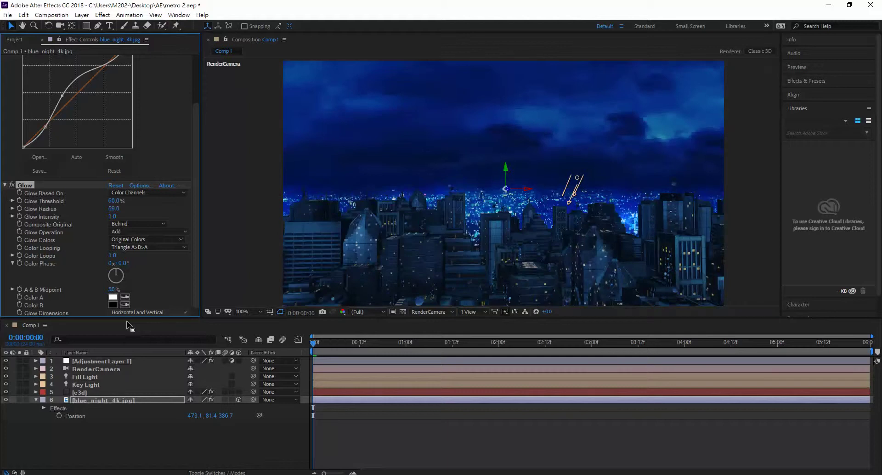
drag(112, 216, 202, 245)
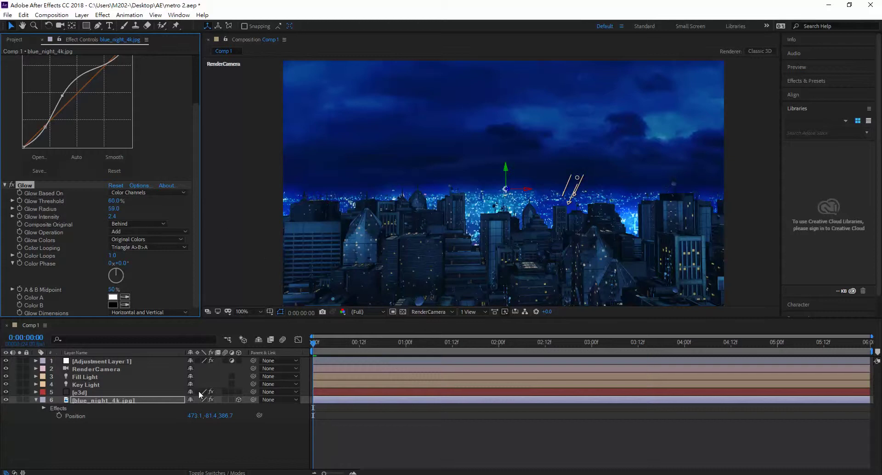
drag(197, 133, 193, 107)
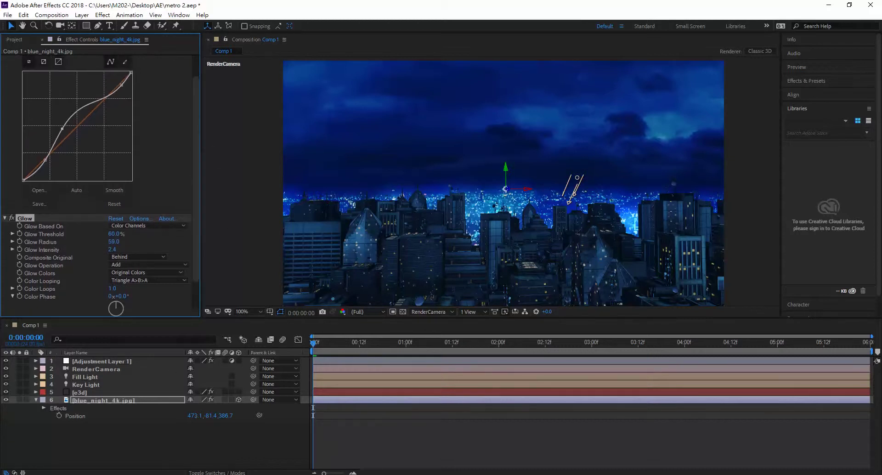
Enable Glow in the Element effect's render settings on the e3d layer
click(95, 392)
scroll(123, 269, down, 5)
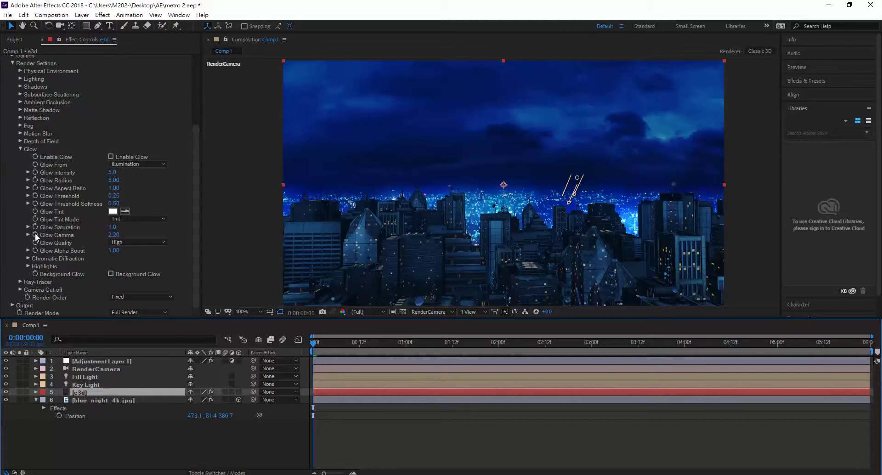
click(13, 65)
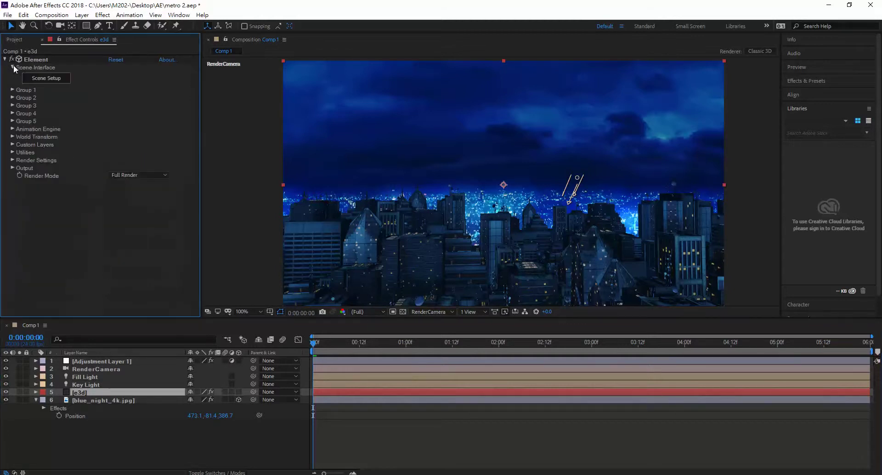
click(12, 160)
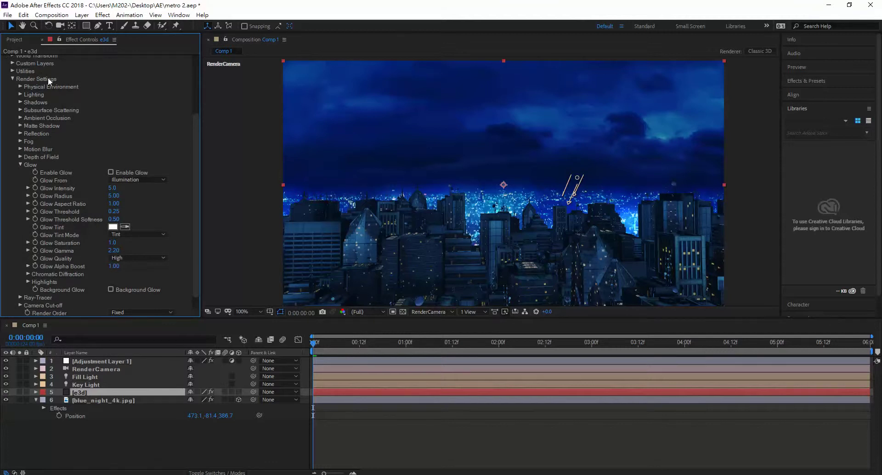
click(110, 172)
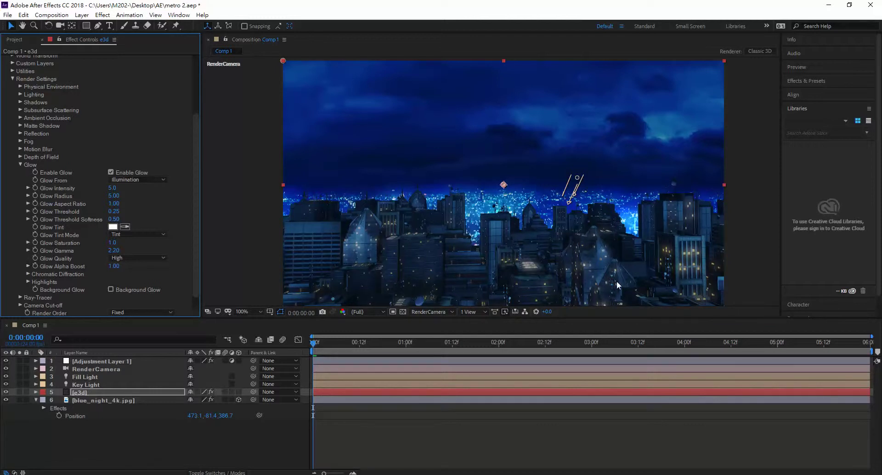
Open the Fill Light's settings at its intensity value and accept the dialog
click(87, 380)
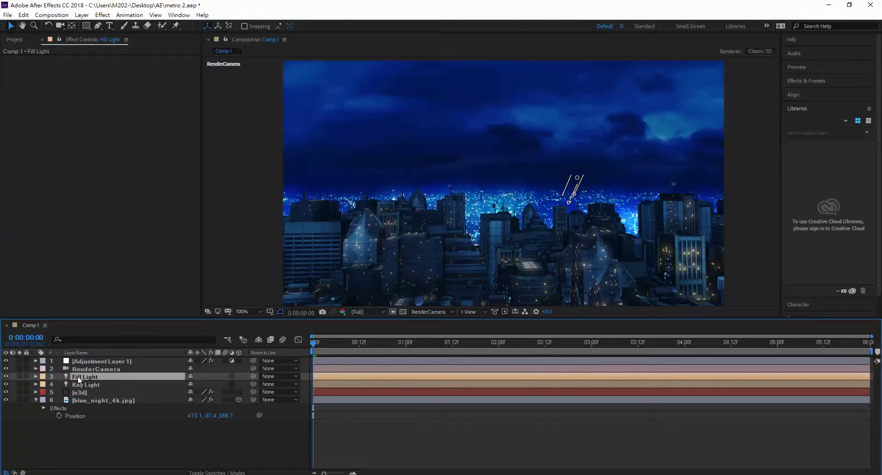
double_click(77, 380)
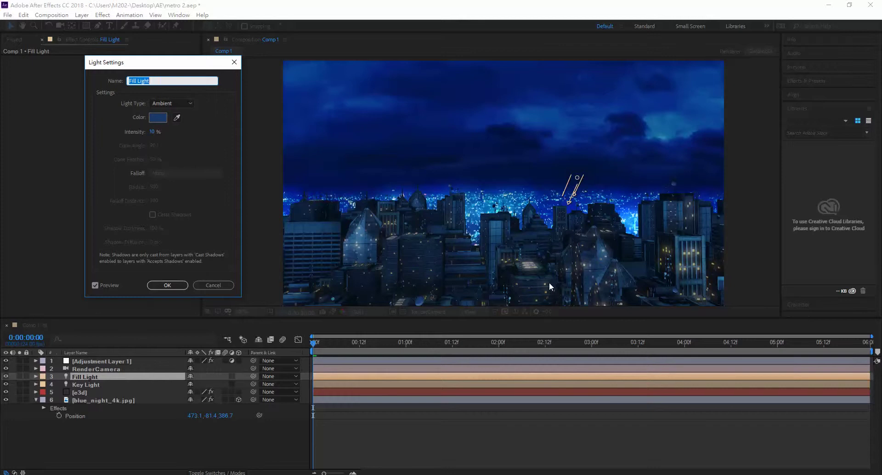
click(153, 133)
key(Return)
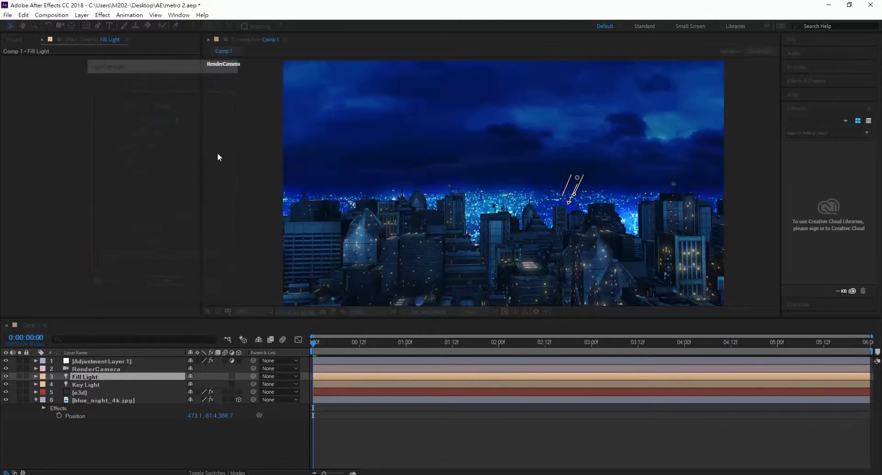
Raise the Fill Light's intensity to 75% in its light settings and accept the change
double_click(102, 378)
drag(153, 133, 165, 133)
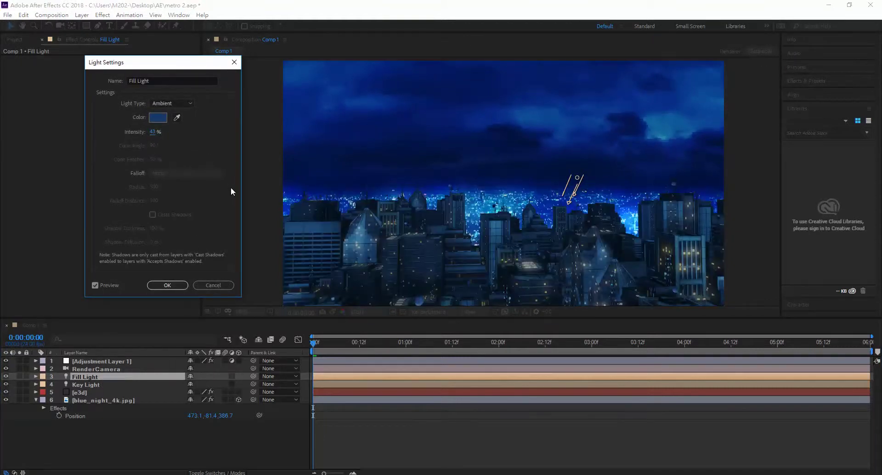
drag(153, 132, 172, 135)
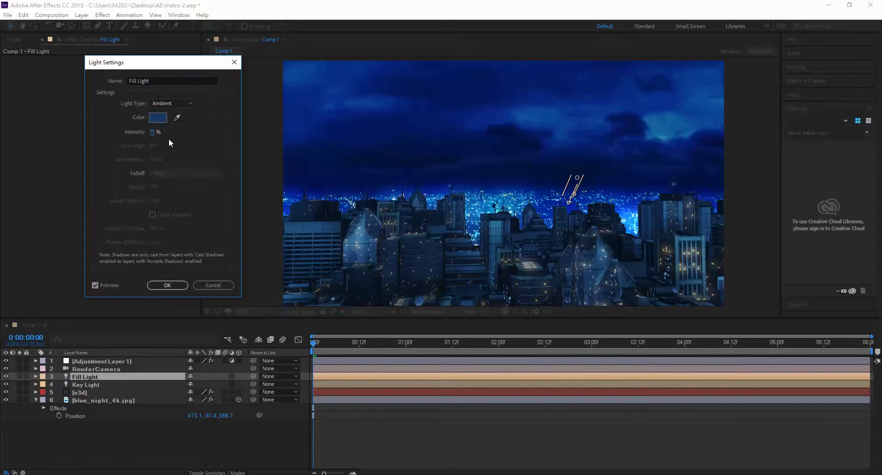
click(158, 285)
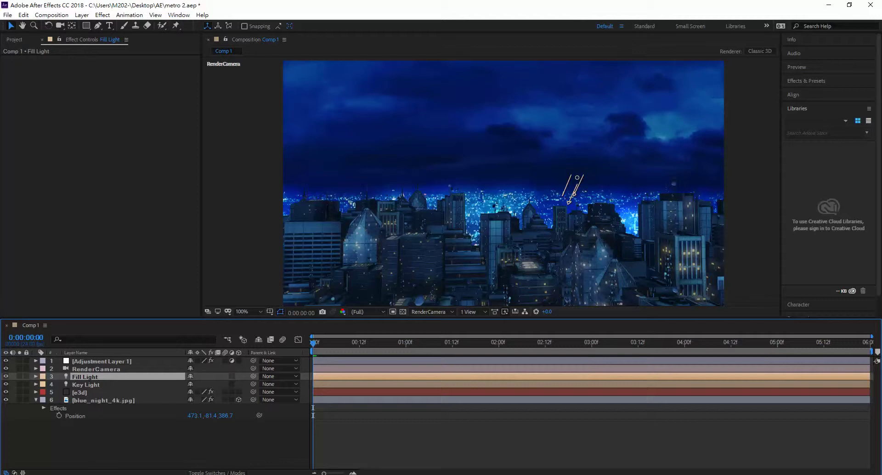
Switch to the Evernote tutorial and review the metro text's bevel, position and rotation settings, plus the night building models
key(alt+Tab)
scroll(324, 373, down, 10)
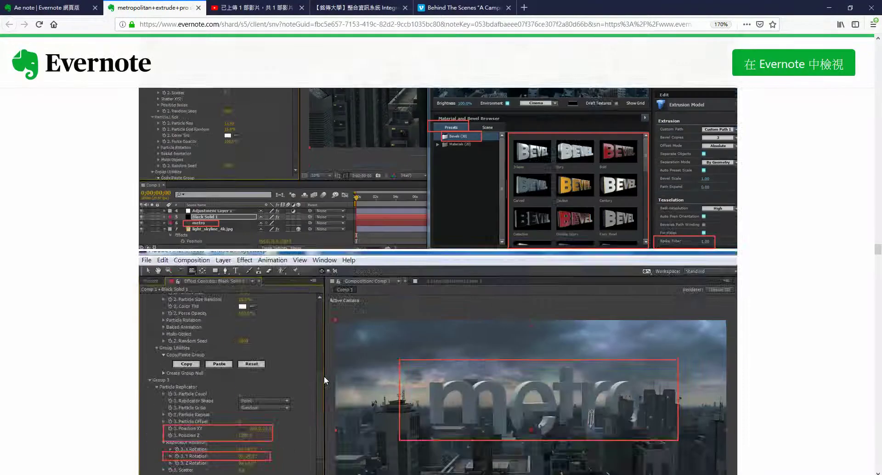
scroll(324, 375, up, 1)
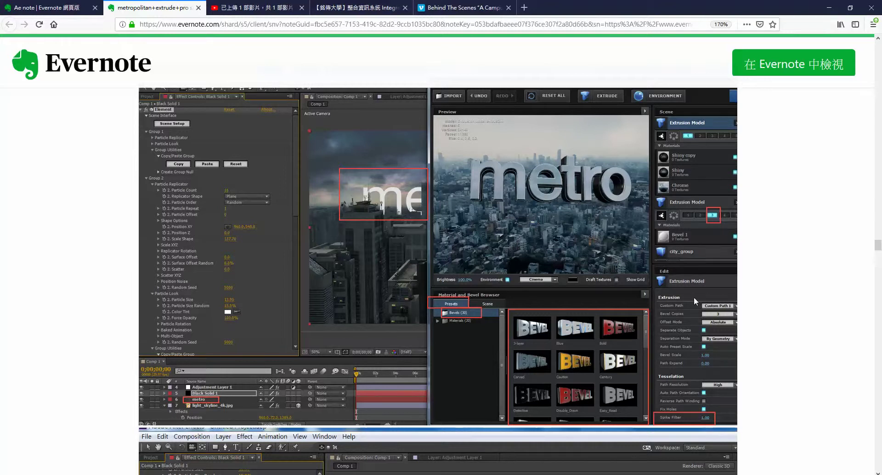
scroll(701, 418, down, 5)
scroll(701, 408, up, 5)
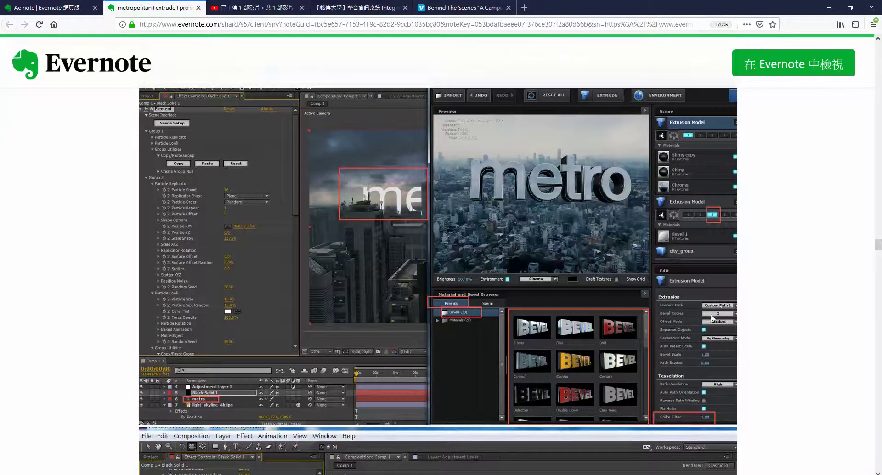
scroll(604, 356, down, 5)
scroll(468, 408, down, 2)
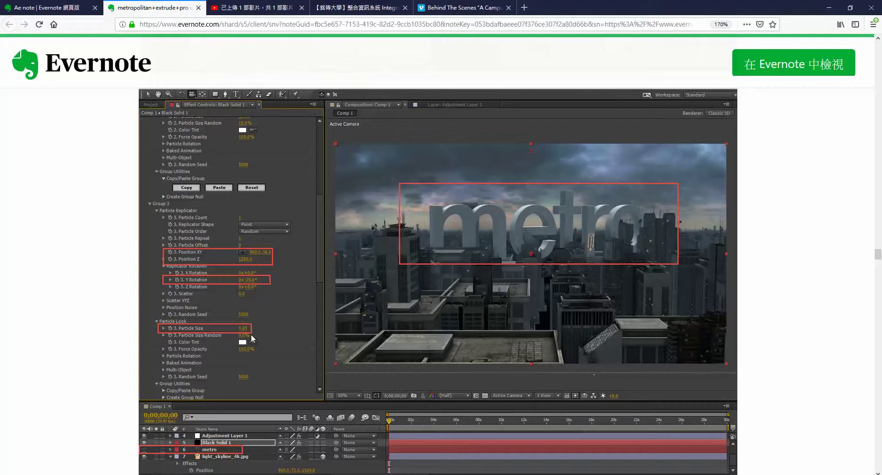
scroll(314, 401, down, 10)
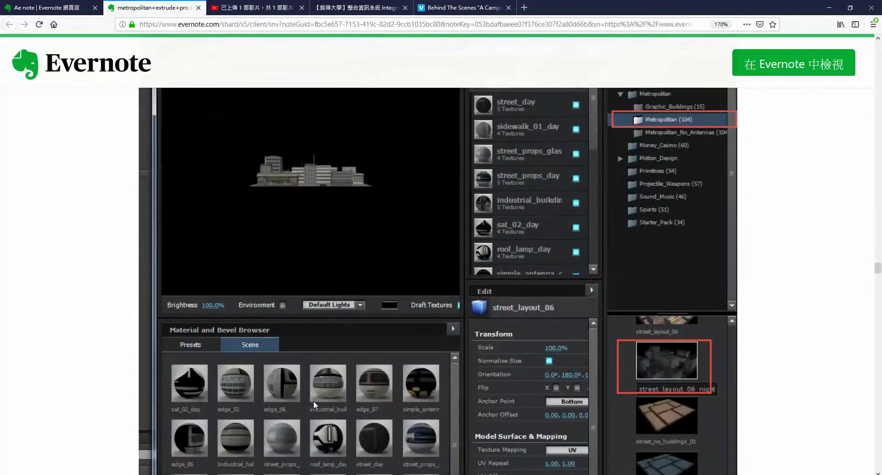
scroll(313, 401, down, 4)
scroll(313, 399, down, 20)
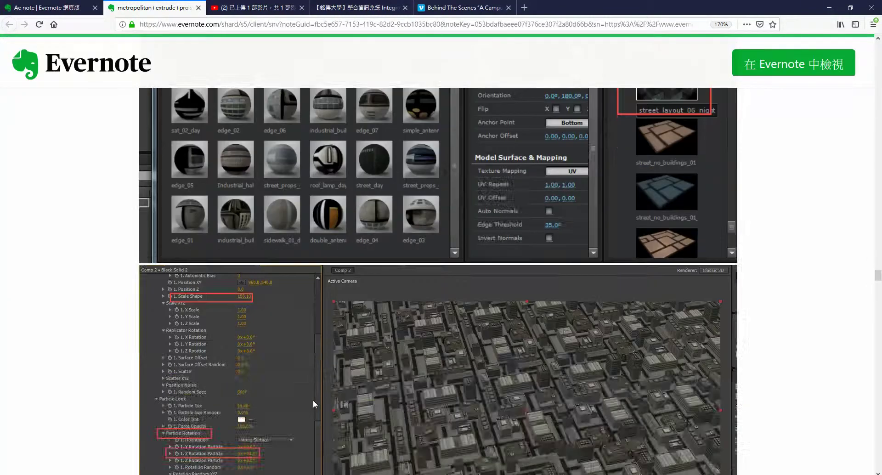
scroll(501, 277, down, 10)
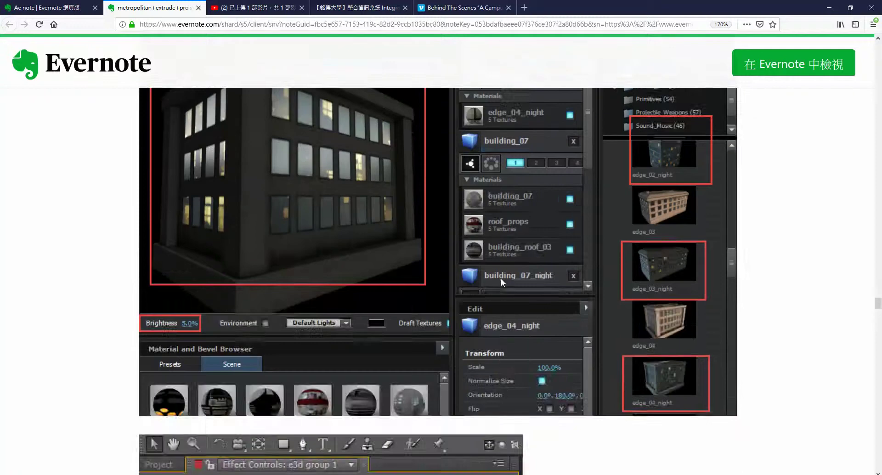
Examine how the tutorial assigns the metro text to Path Layer 1 and extrudes it with Custom Path 1
scroll(500, 280, down, 2)
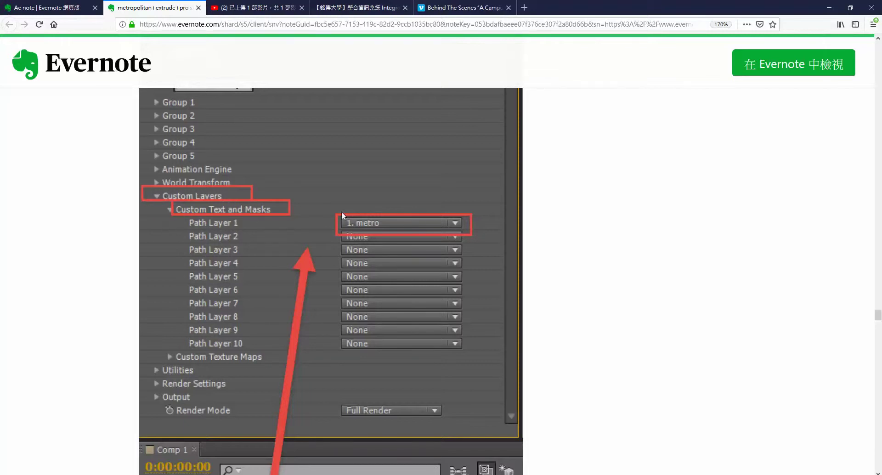
scroll(400, 288, down, 10)
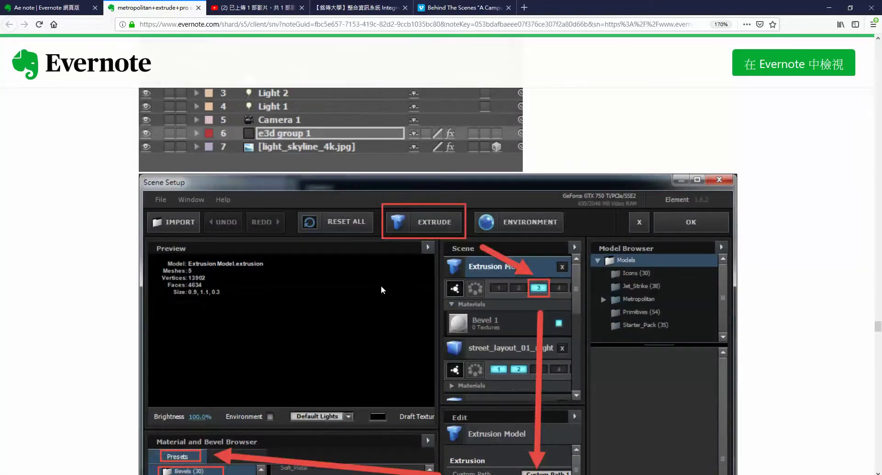
scroll(381, 286, up, 2)
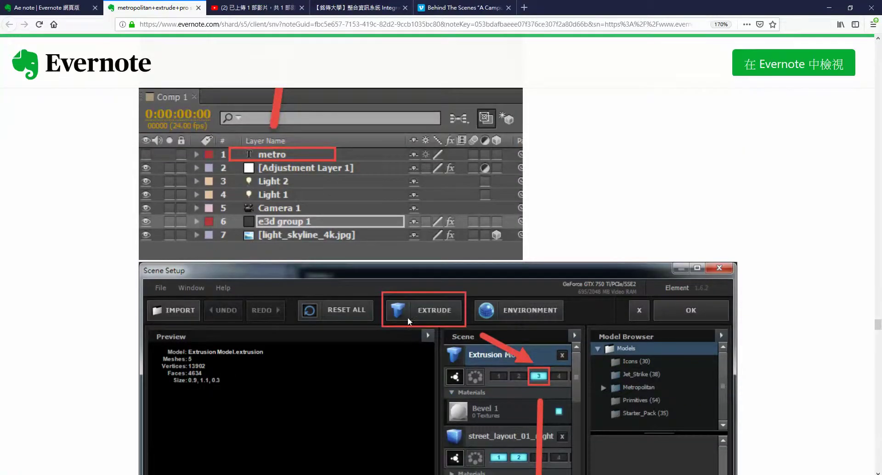
scroll(408, 319, down, 4)
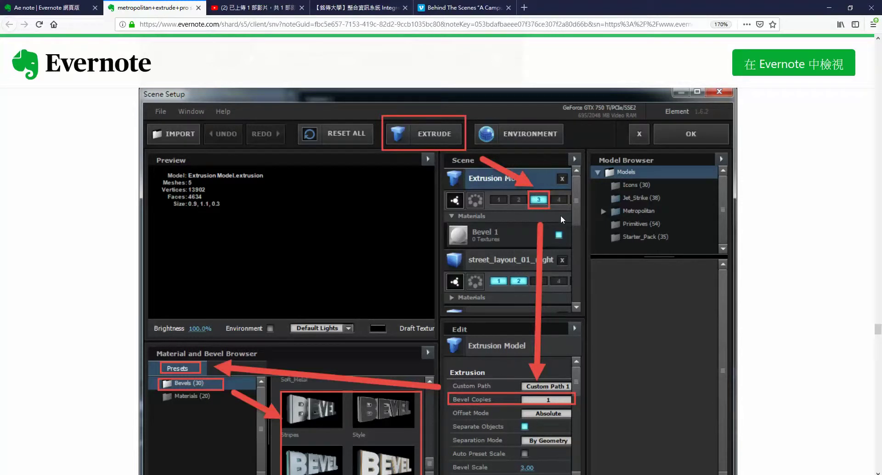
scroll(556, 335, down, 6)
scroll(464, 310, up, 4)
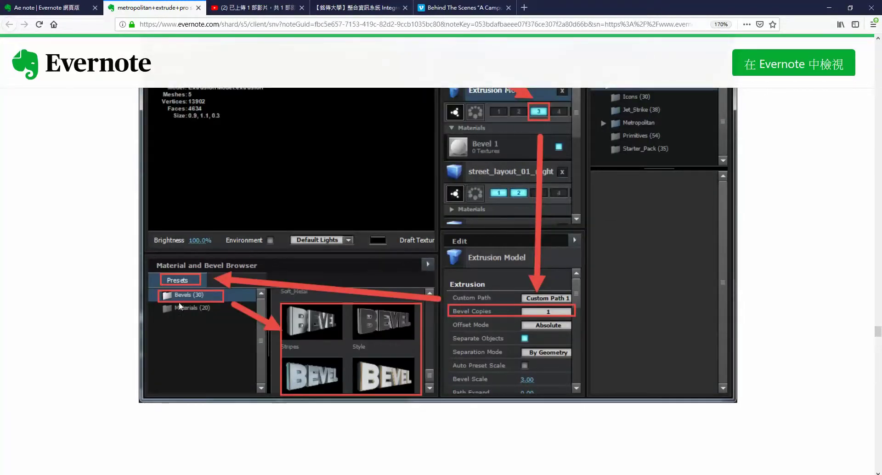
scroll(189, 297, down, 2)
scroll(298, 294, down, 4)
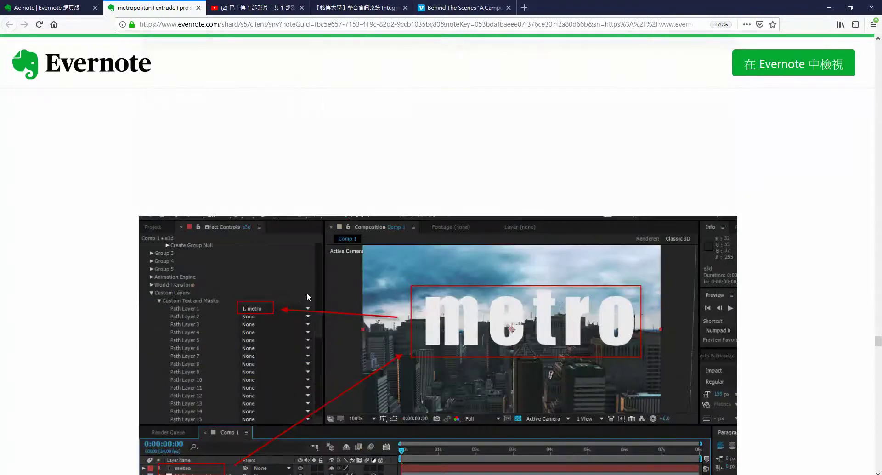
scroll(476, 346, down, 2)
scroll(476, 349, down, 6)
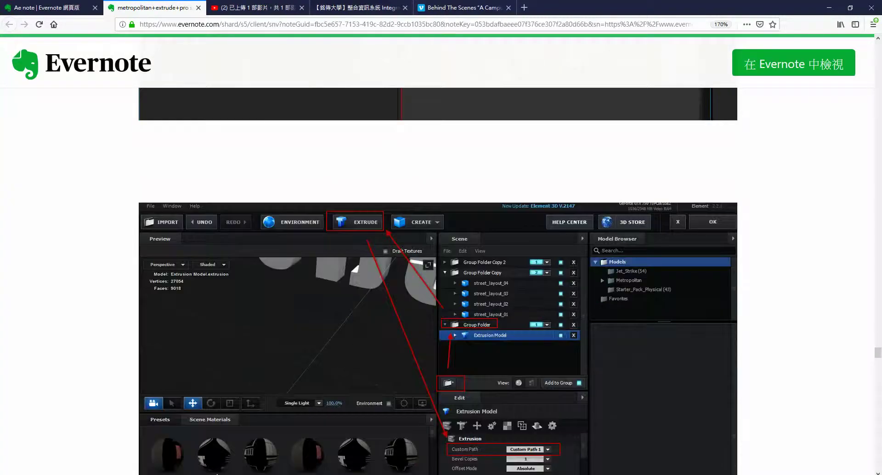
Switch back to After Effects and create a text box across the city skyline containing the text TAIPEI
key(alt+Tab)
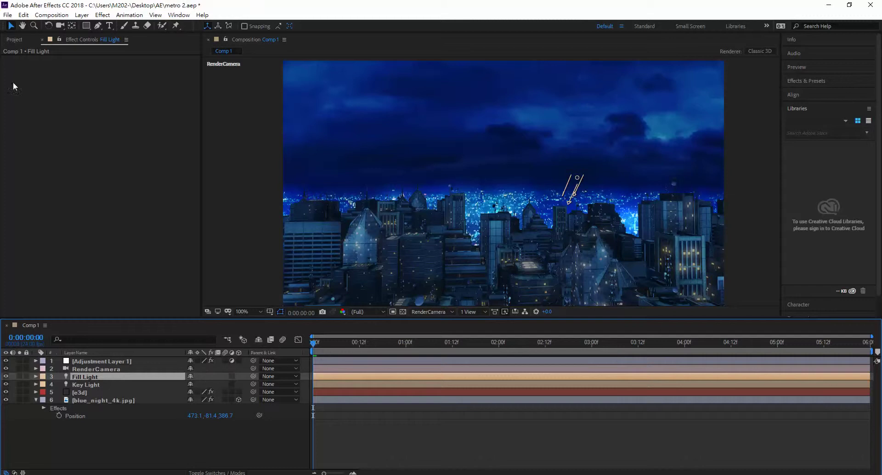
click(110, 25)
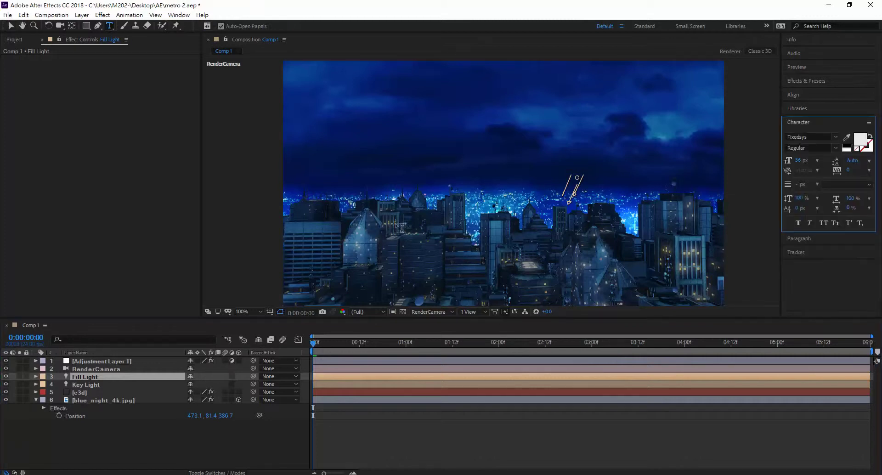
drag(331, 189, 666, 277)
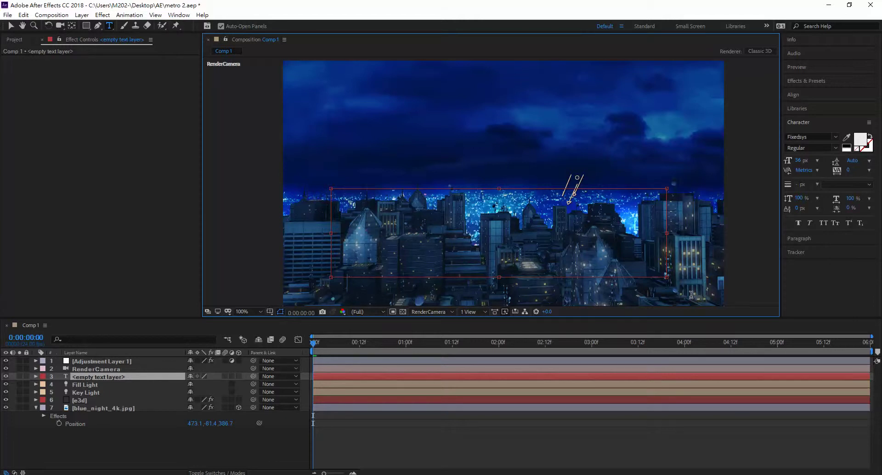
text(TA)
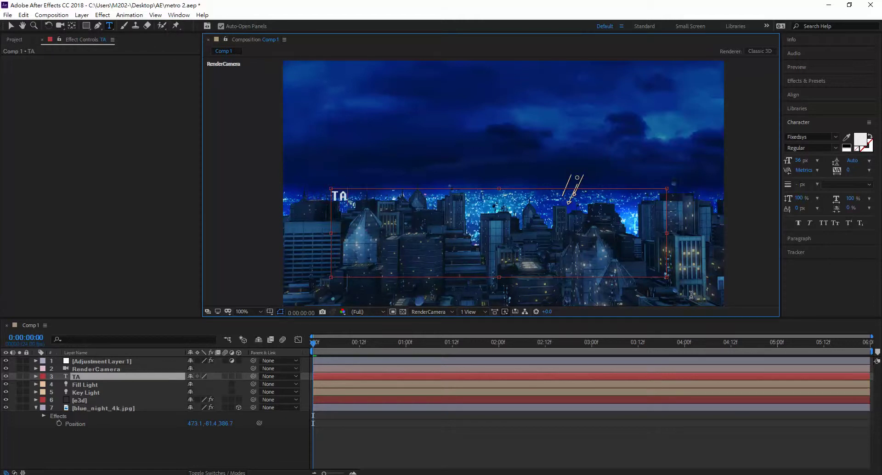
text(IOEI)
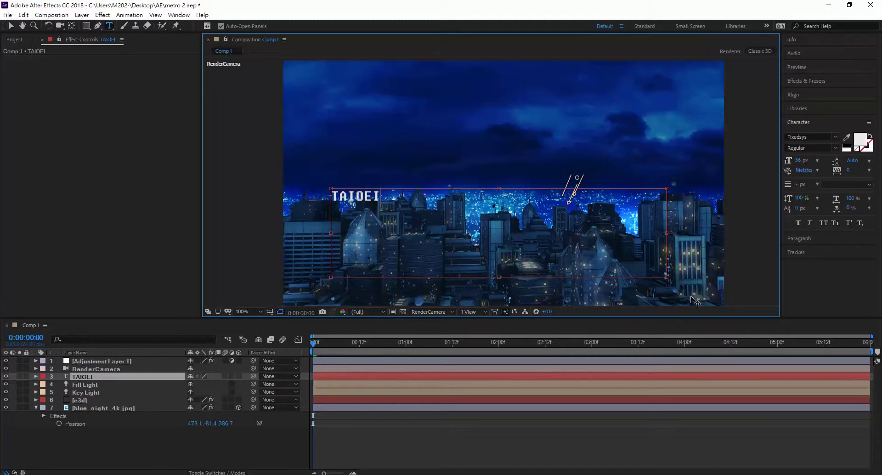
key(BackSpace)
text(P)
Format the TAIPEI text in the Impact font at 151 px with tracking set to 400
key(ctrl+a)
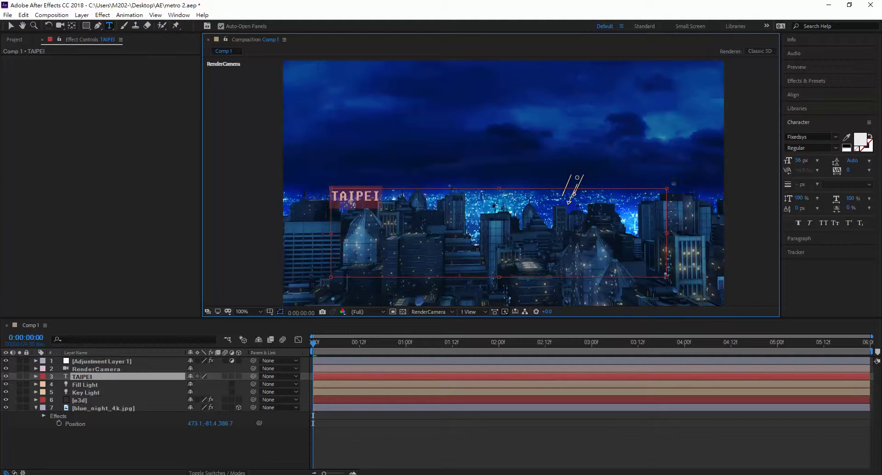
click(833, 139)
text(im)
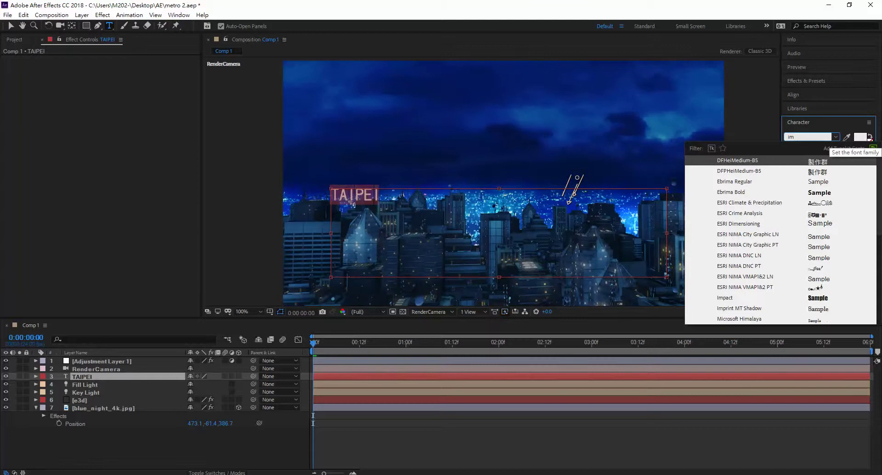
text(p)
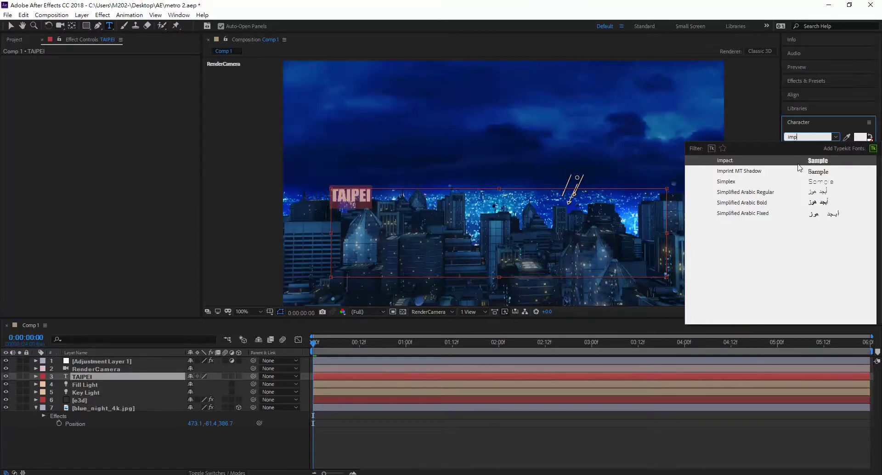
key(Escape)
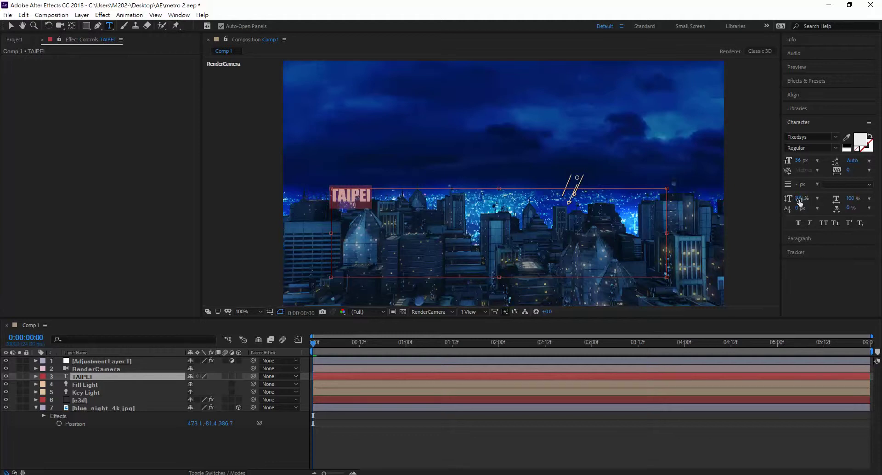
drag(799, 160, 870, 171)
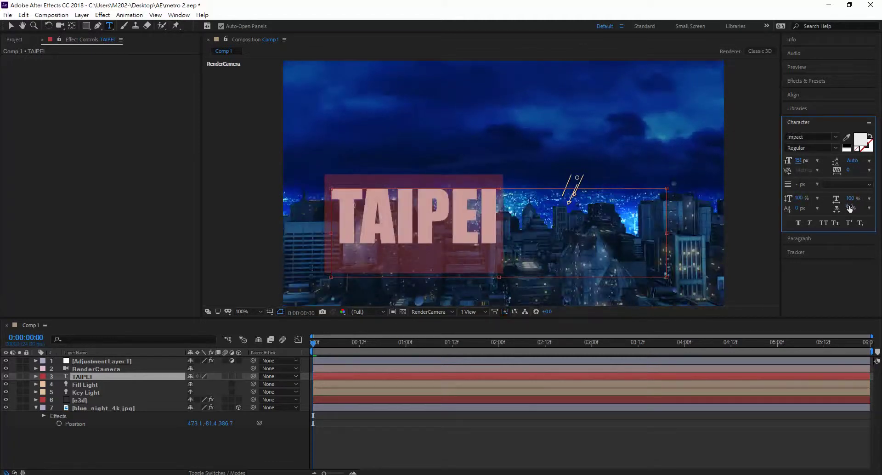
drag(850, 171, 870, 173)
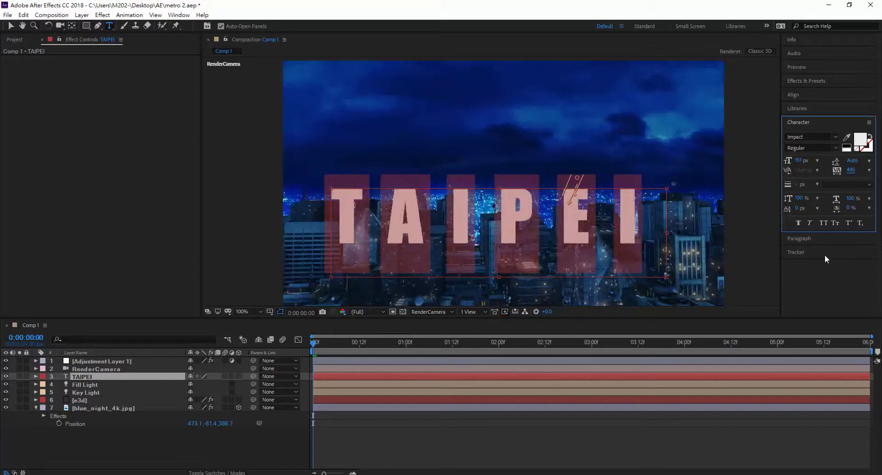
click(11, 26)
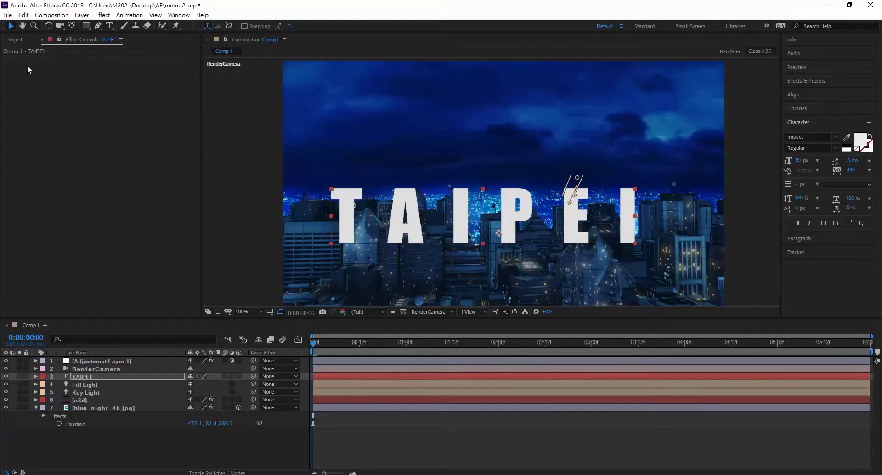
Hide the TAIPEI layer and assign it as Path Layer 1 in the e3d layer's Element custom text and masks
click(5, 376)
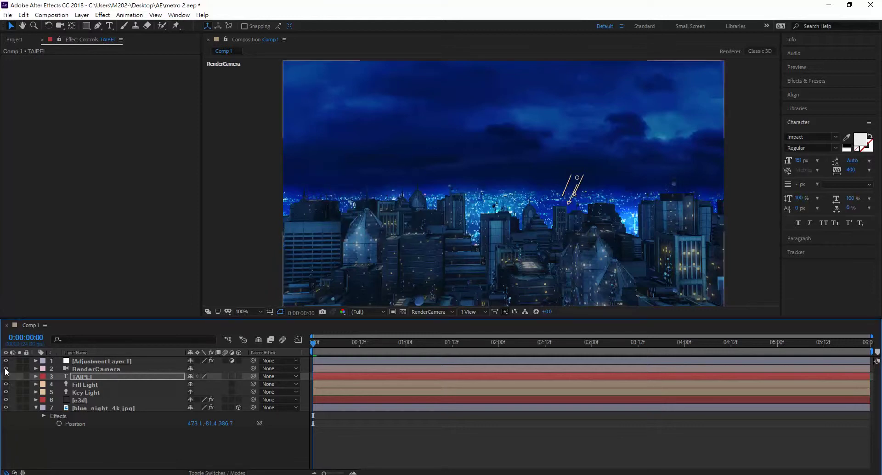
click(80, 400)
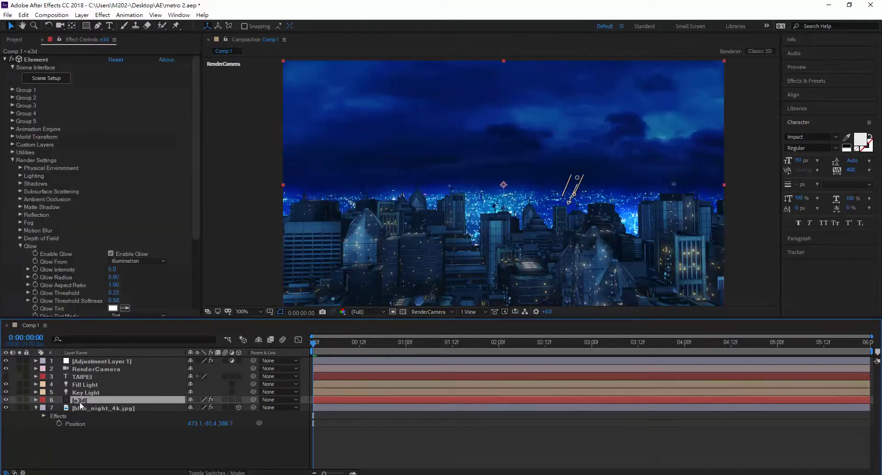
click(13, 160)
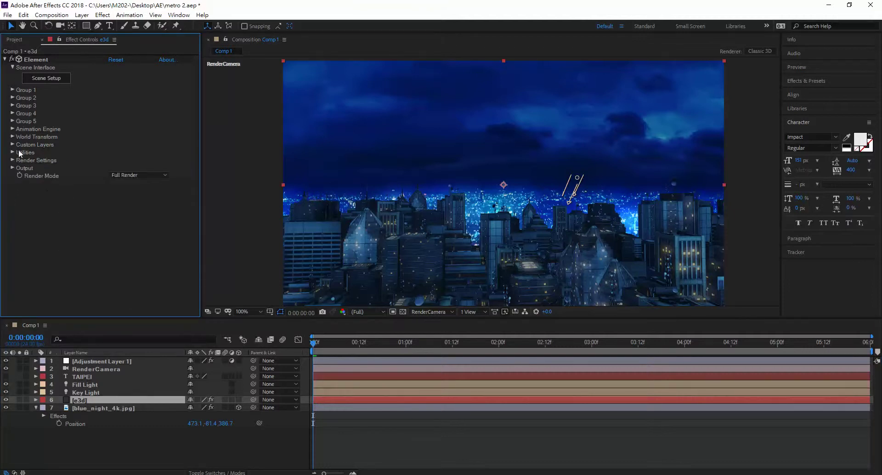
click(12, 144)
click(20, 152)
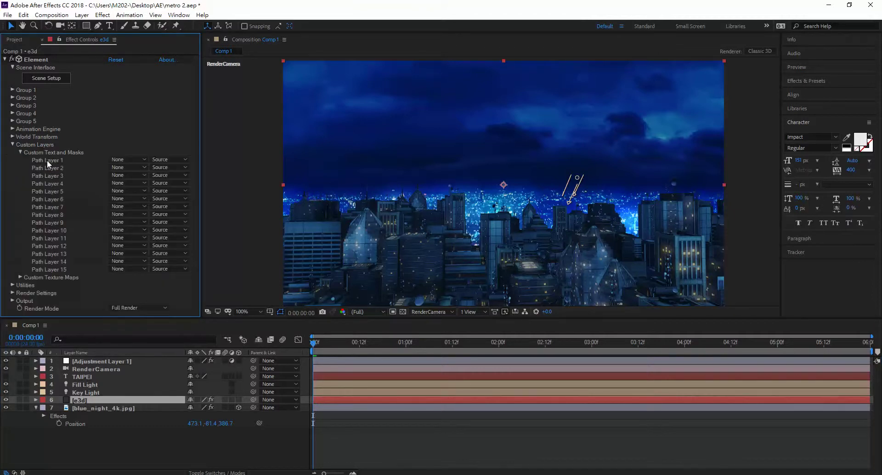
click(128, 160)
click(140, 194)
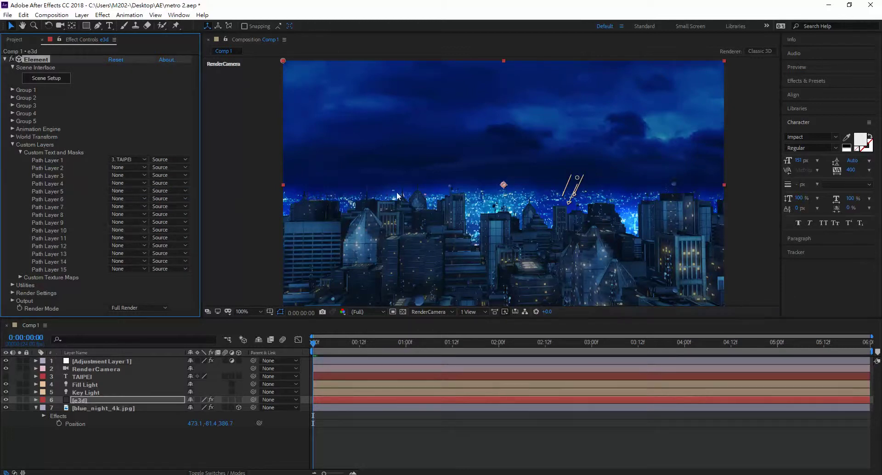
click(12, 145)
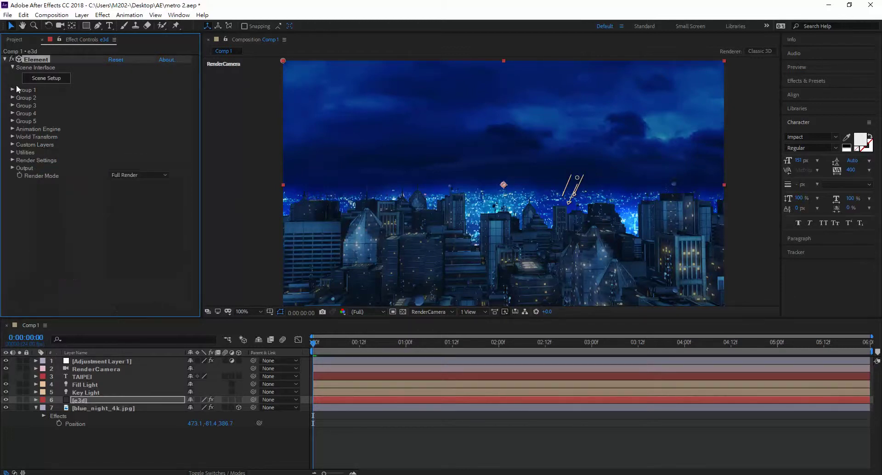
Create an extruded model from the TAIPEI text in the Element scene and move it out of the Group Folder
click(38, 80)
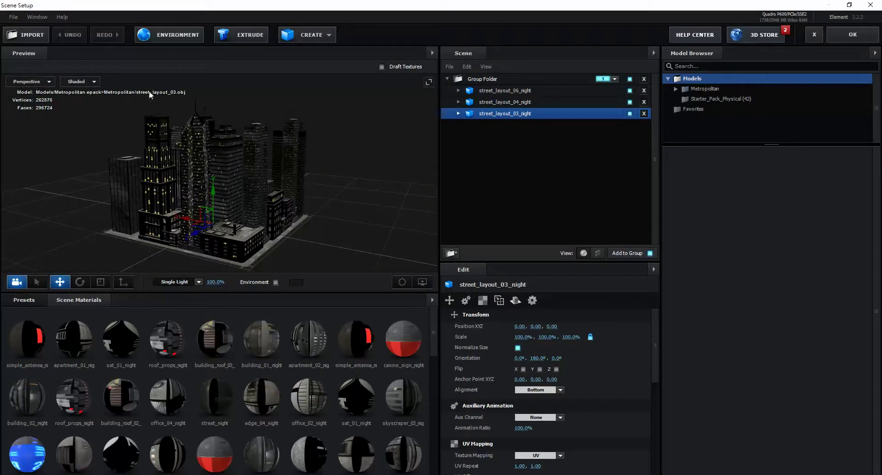
click(247, 39)
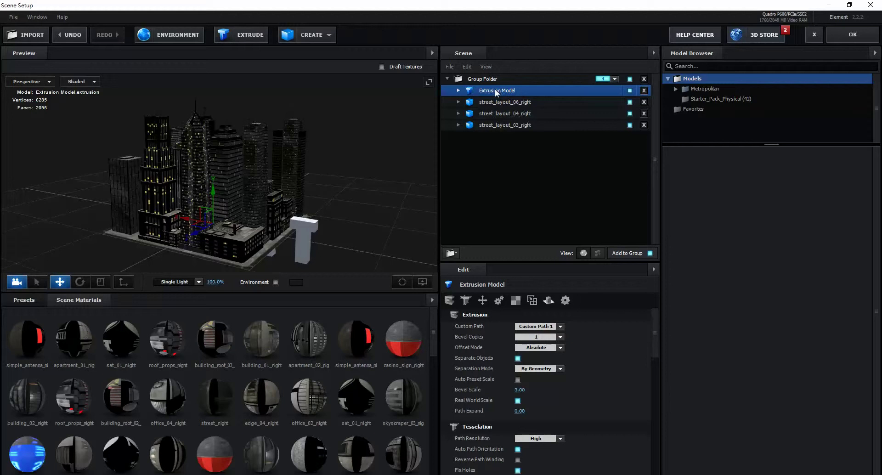
drag(473, 94, 471, 169)
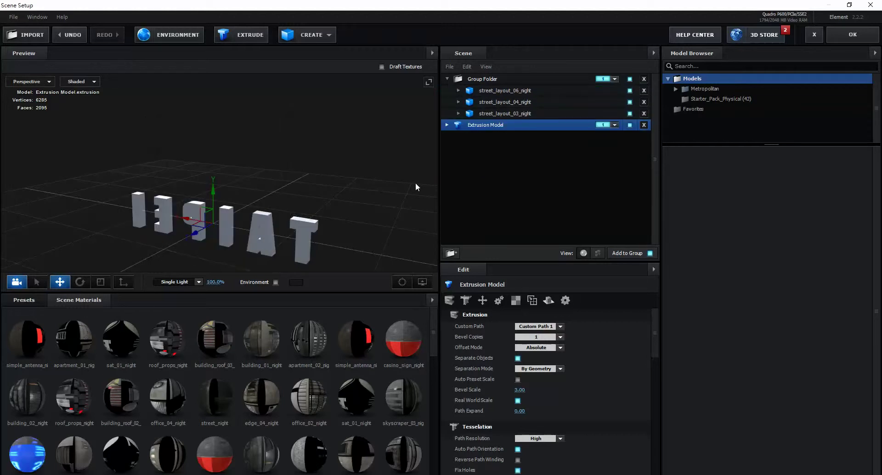
View the TAIPEI extrusion from the front and assign it to group 2
drag(350, 243, 236, 222)
click(614, 126)
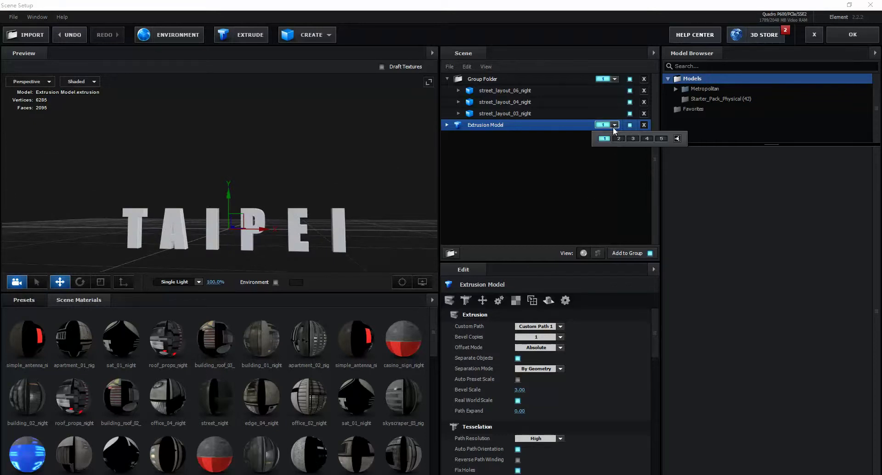
click(617, 137)
Apply the Gold_Stripes preset from the Physical bevels to the TAIPEI extrusion and inspect it from an angle
click(23, 300)
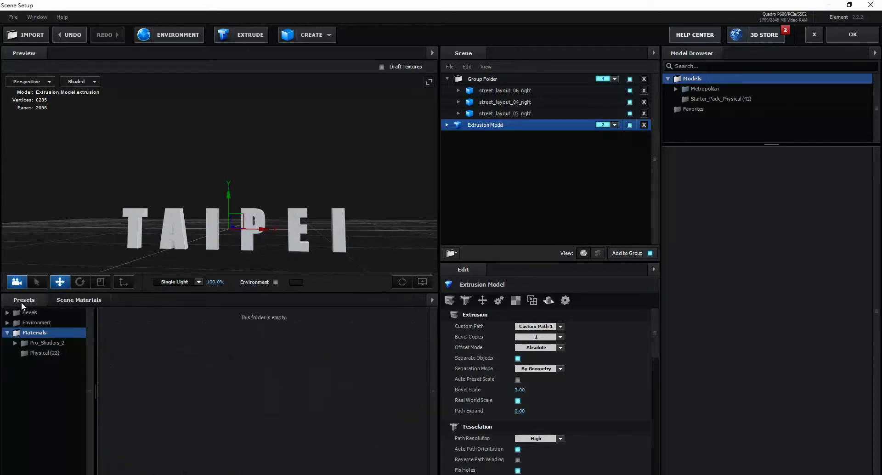
click(8, 315)
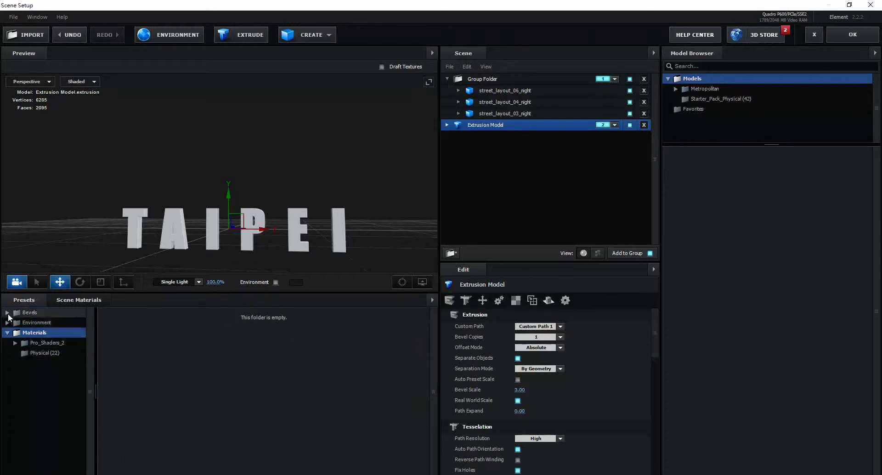
click(7, 313)
click(32, 323)
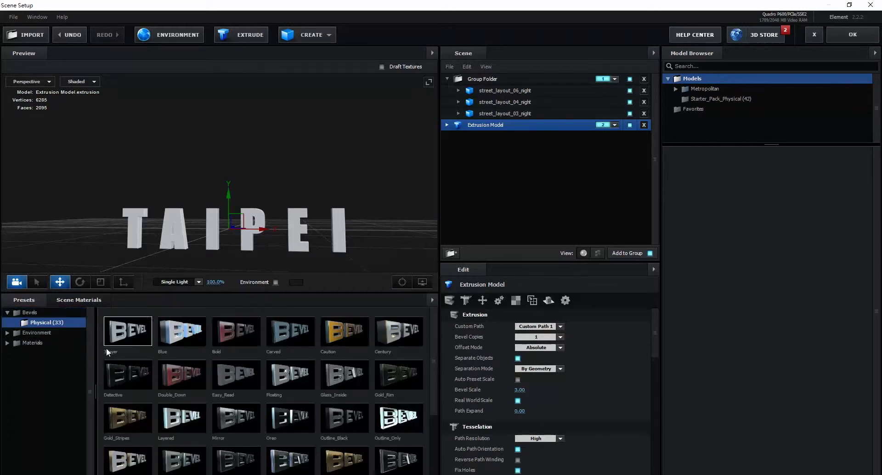
drag(433, 376, 435, 432)
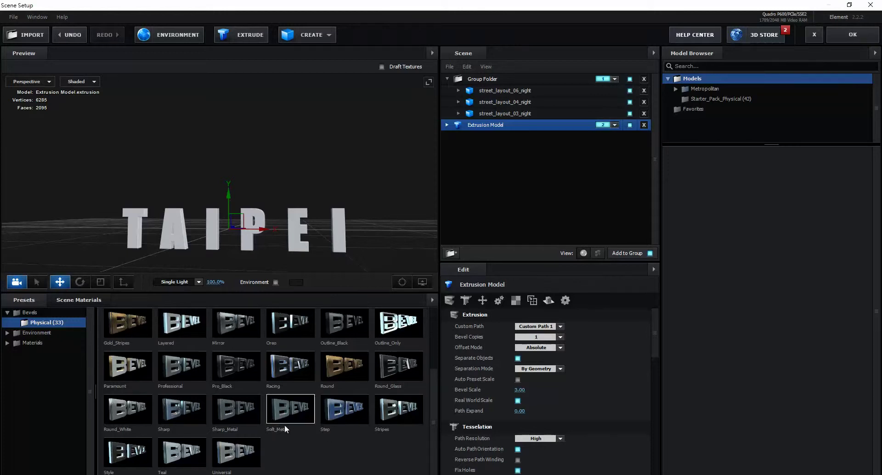
double_click(117, 326)
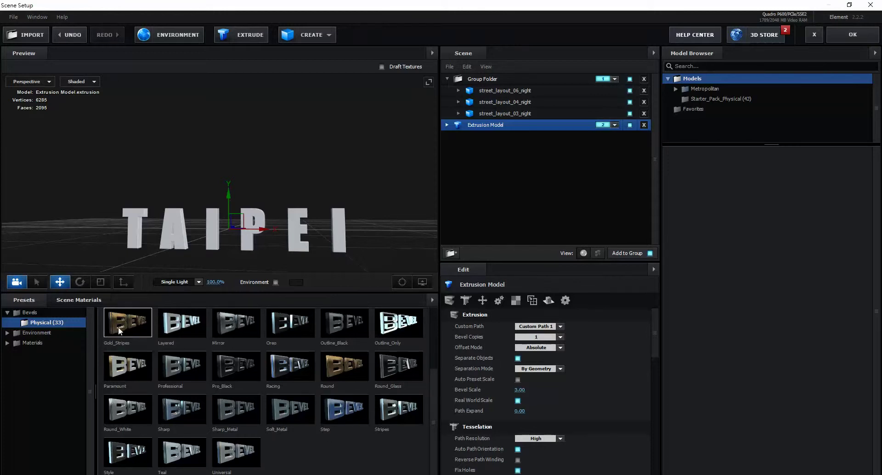
drag(139, 231, 95, 307)
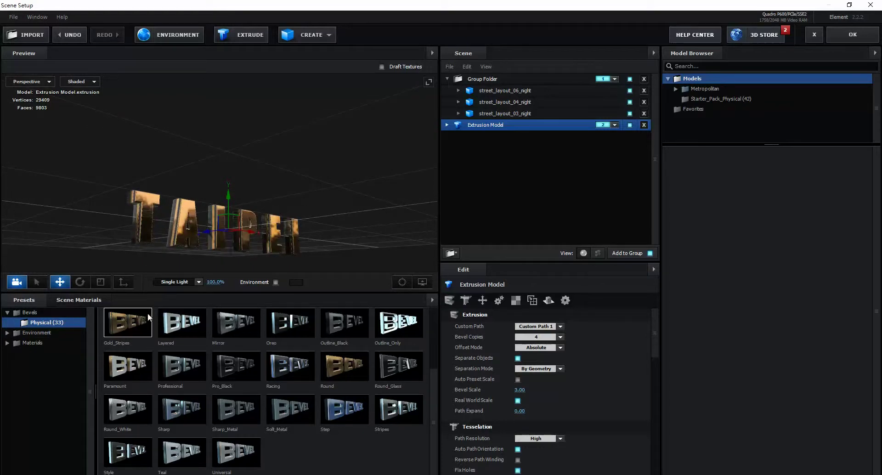
Expand the Extrusion Model and toggle the two Gold_Basic bevels to check which letter surfaces each one covers
click(447, 125)
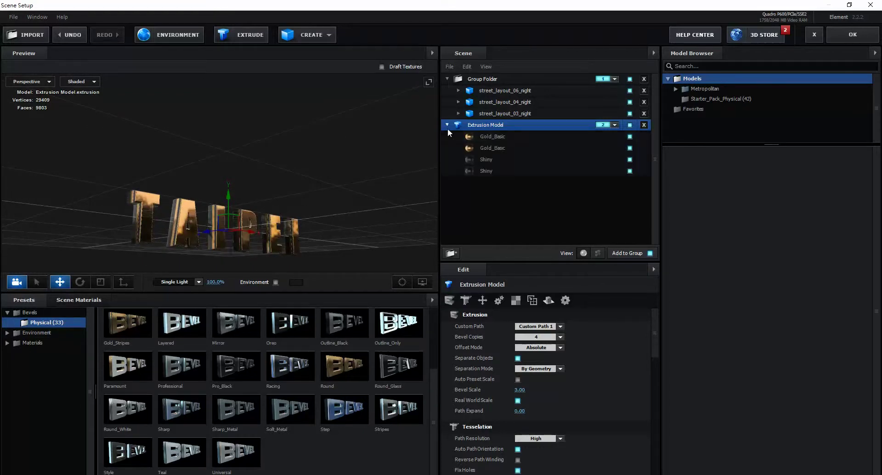
click(502, 137)
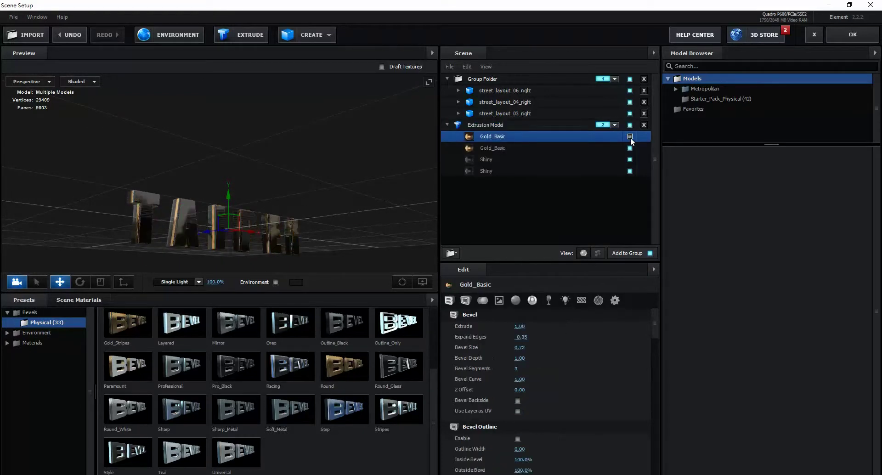
click(630, 148)
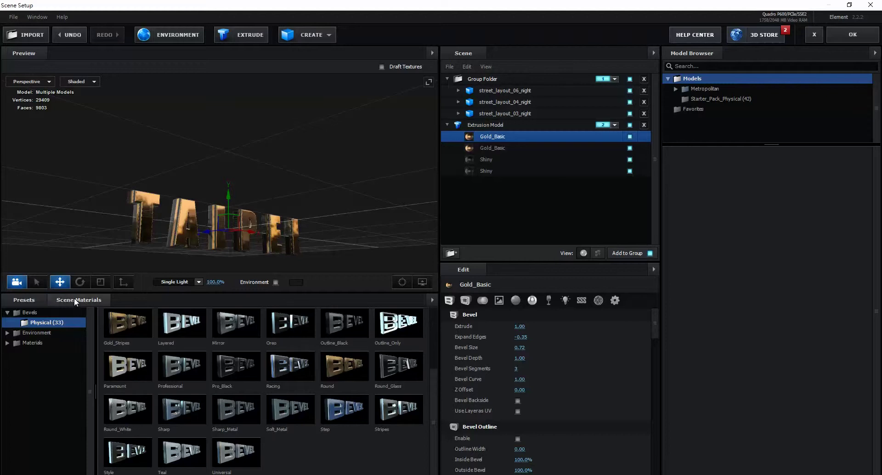
Try the clean_metal_plate material from the Pro_Shaders_2 Metal set on the first Shiny bevel and inspect the letters up close
click(7, 345)
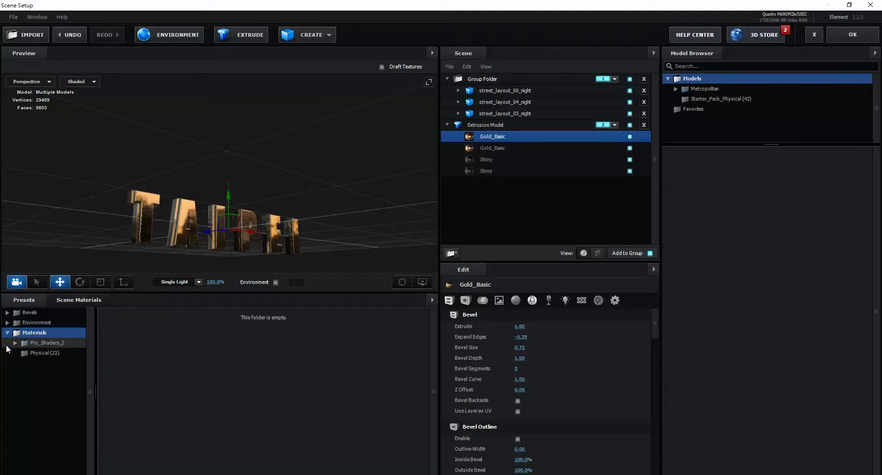
click(15, 344)
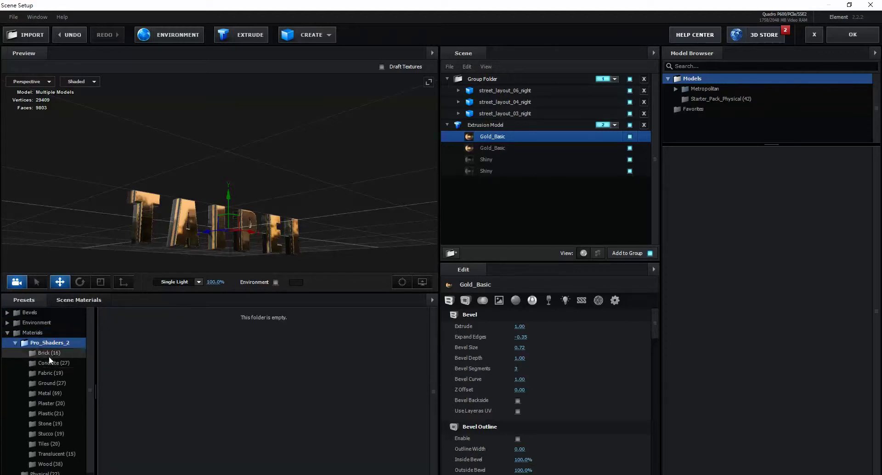
click(49, 354)
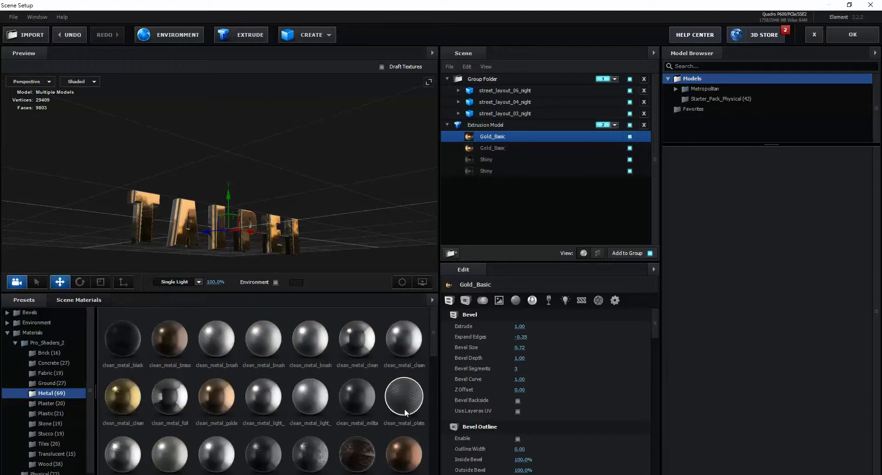
drag(406, 400, 489, 163)
drag(139, 212, 431, 156)
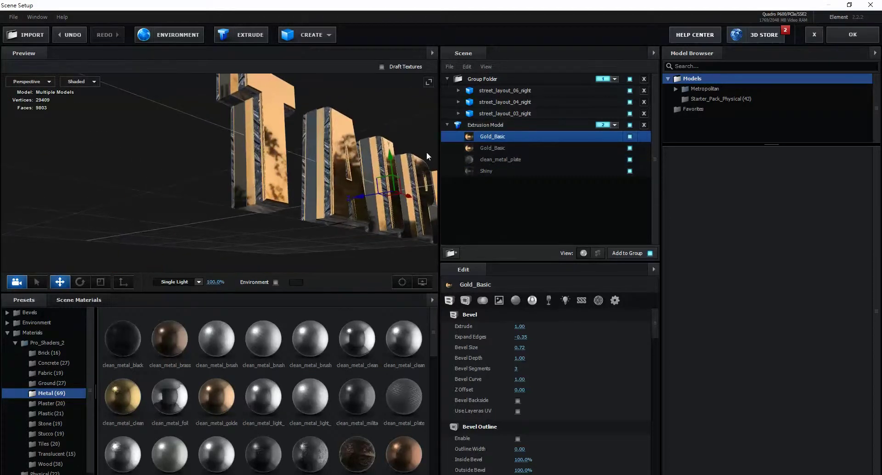
Replace the third bevel's material with stone_granite_block from the Pro_Shaders_2 Stone set
click(491, 161)
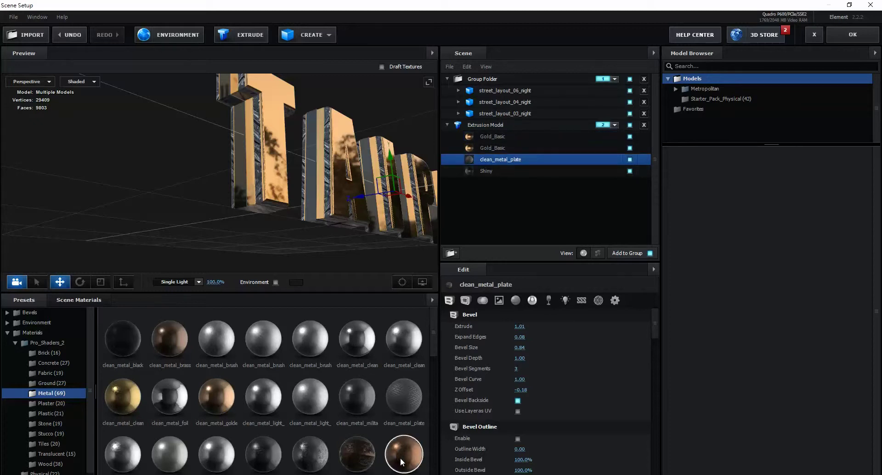
scroll(375, 440, down, 5)
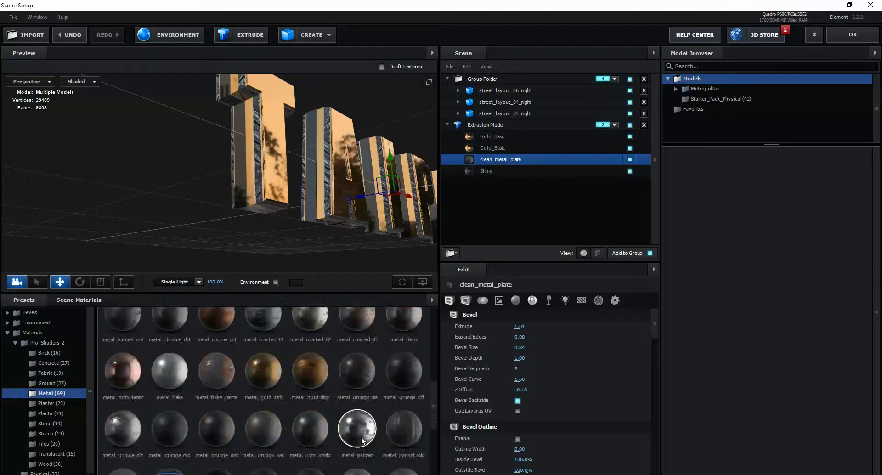
click(50, 434)
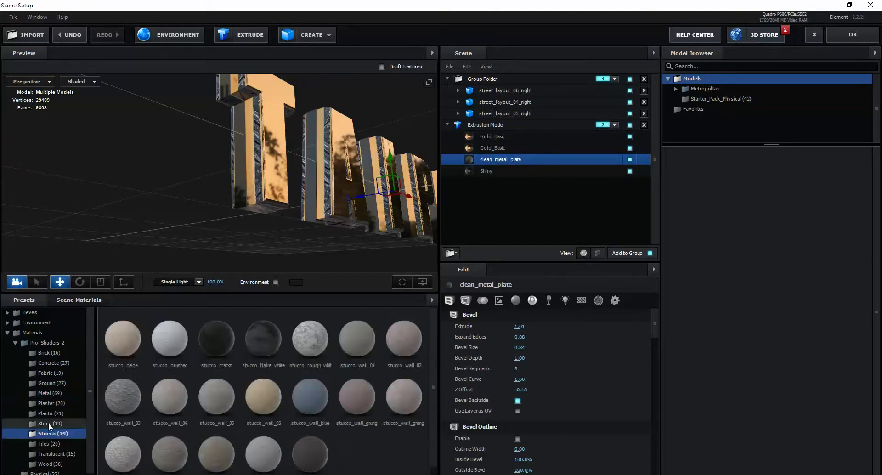
click(48, 423)
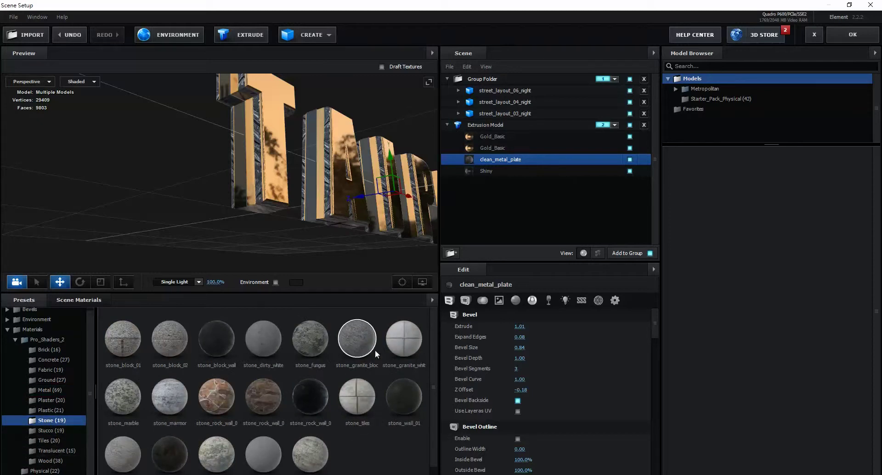
drag(355, 344, 505, 162)
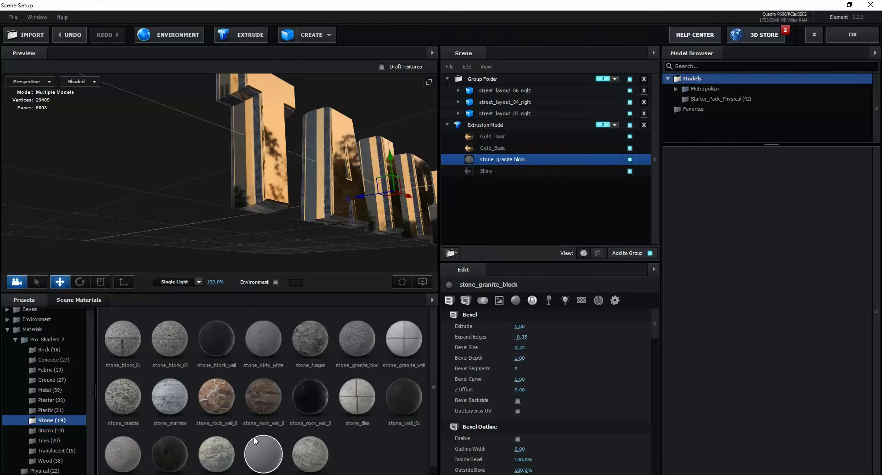
Browse the Wood, Physical and Ground materials and apply ground_cobblestone_02 to the first Gold_Basic bevel
click(42, 460)
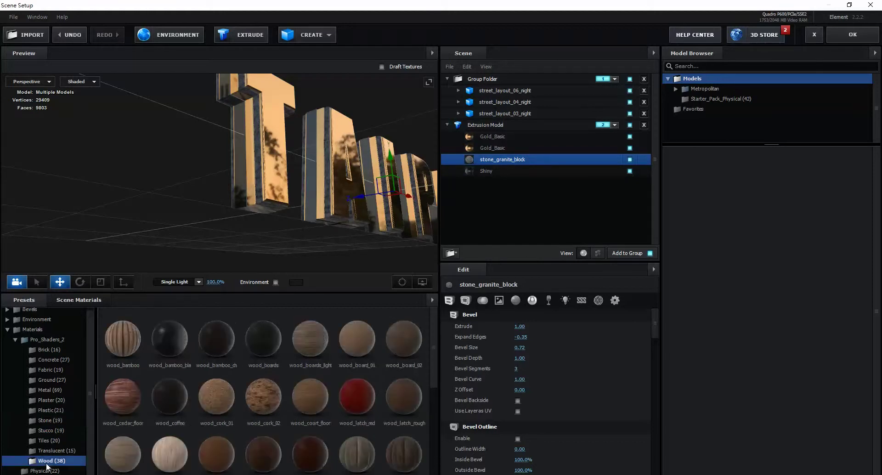
click(46, 471)
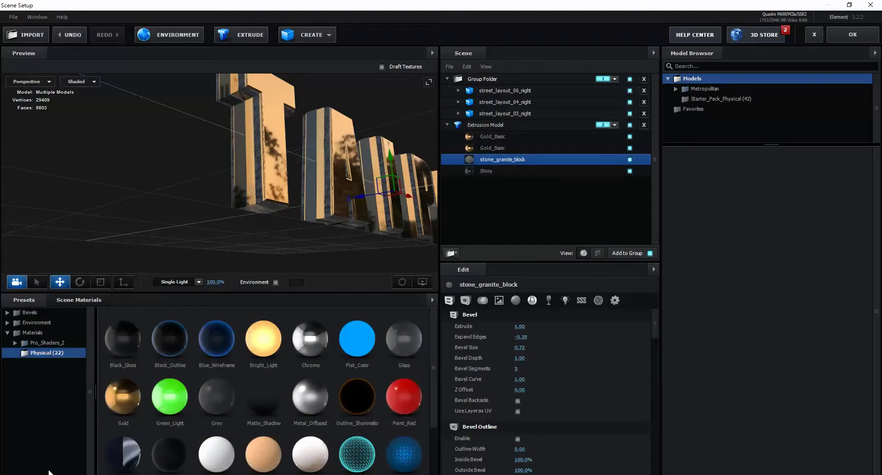
click(45, 345)
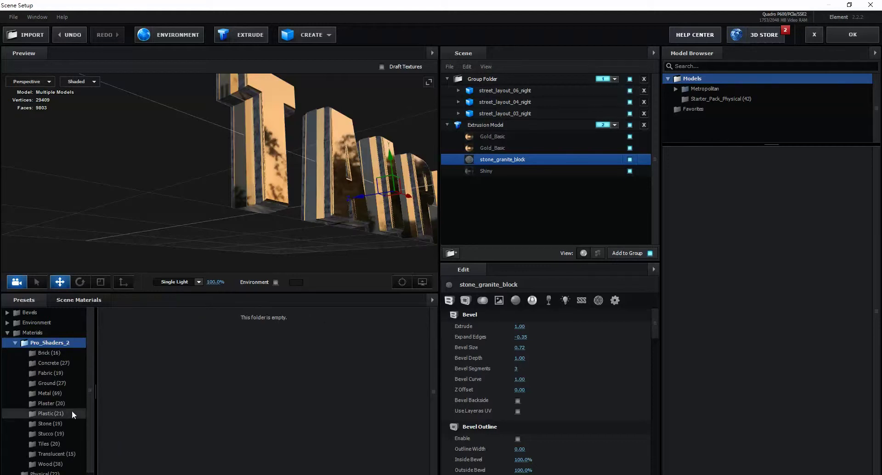
click(49, 384)
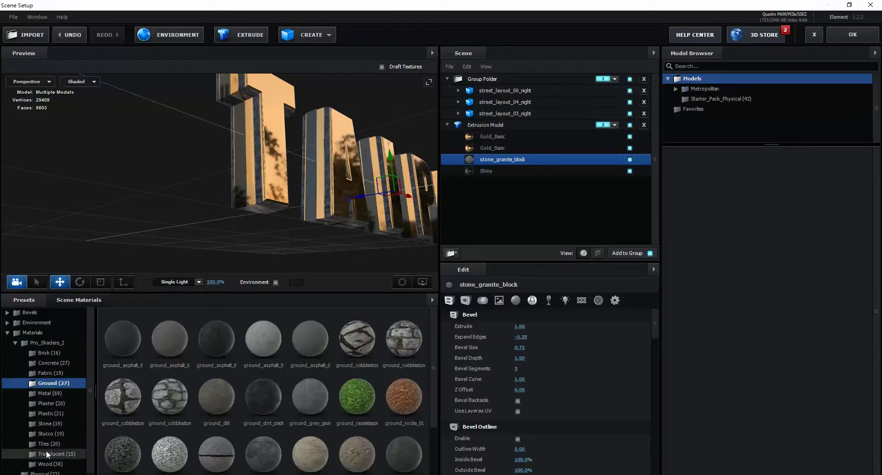
drag(399, 348, 520, 138)
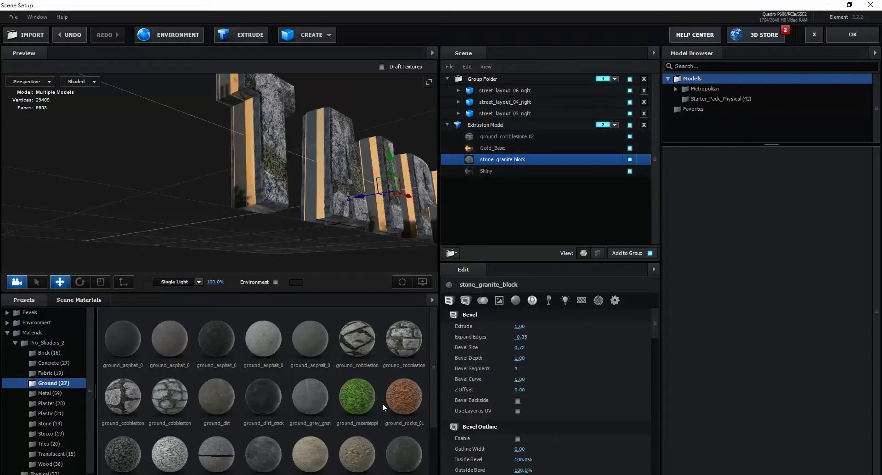
Try ground_rocks_01 on the second bevel and replace it with ground_asphalt_06, checking the letters from another angle
drag(396, 412, 487, 152)
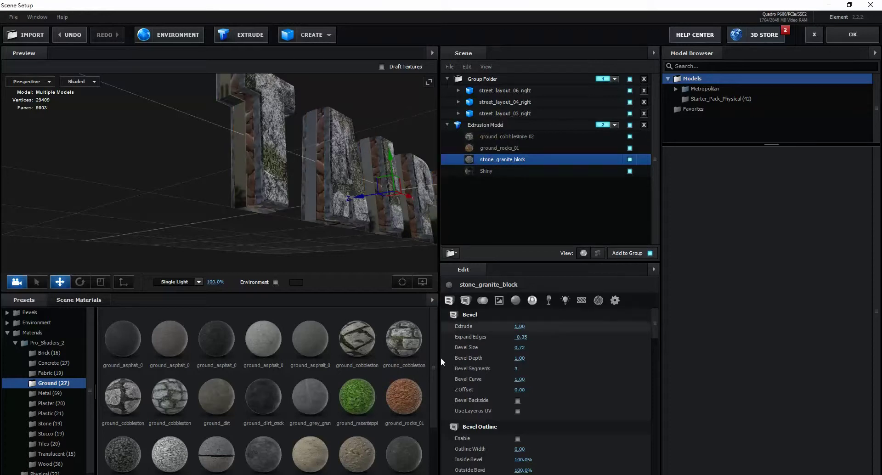
drag(242, 206, 273, 179)
drag(314, 349, 484, 147)
mouse_move(297, 186)
mouse_down()
mouse_move(217, 197)
mouse_move(310, 194)
mouse_move(294, 192)
mouse_up()
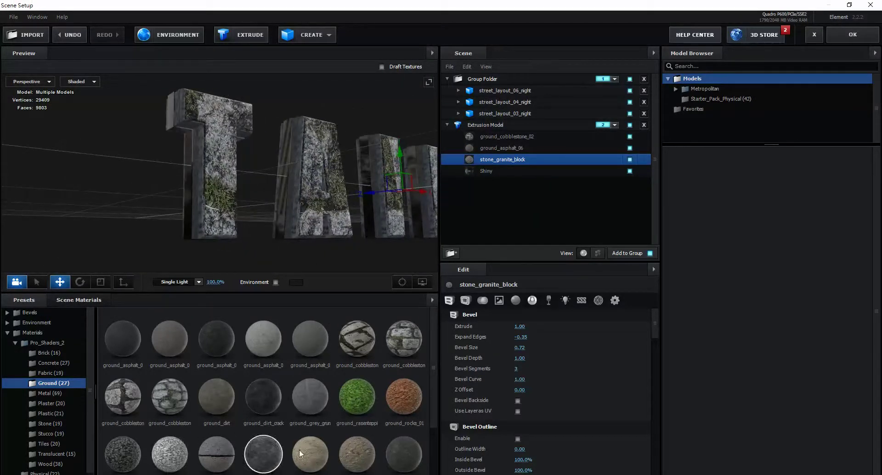
Apply the ground_stone_01 material to the last Shiny bevel and check the letters from the front
drag(385, 436, 482, 172)
drag(302, 197, 275, 209)
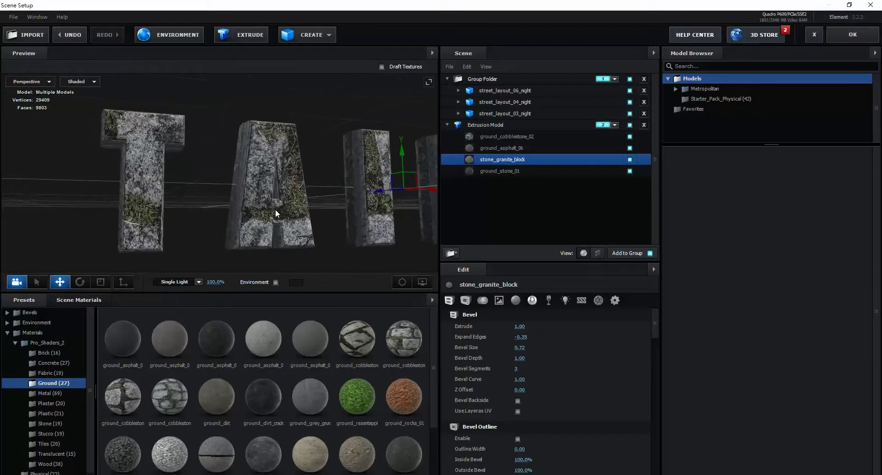
click(834, 38)
Set the UV Repeat of the ground_cobblestone_02 bevel's diffuse texture to 8.23 and 12.53, and apply the scene setup
click(492, 138)
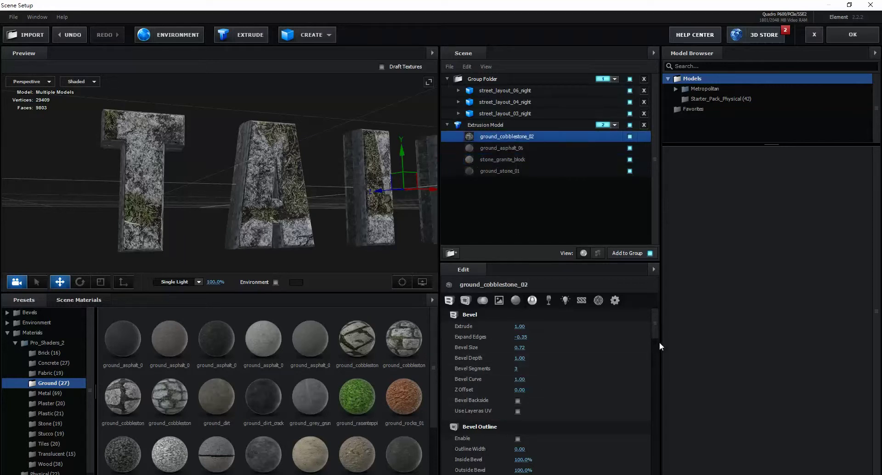
scroll(656, 335, down, 3)
drag(655, 347, 656, 359)
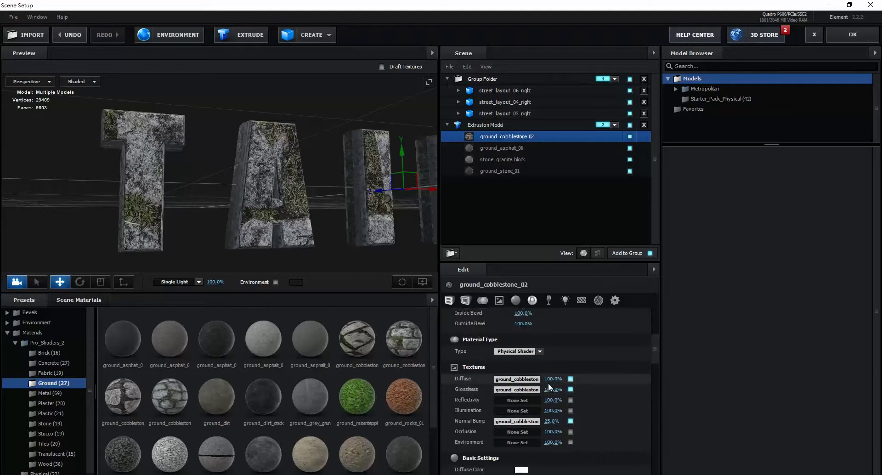
drag(552, 381, 565, 381)
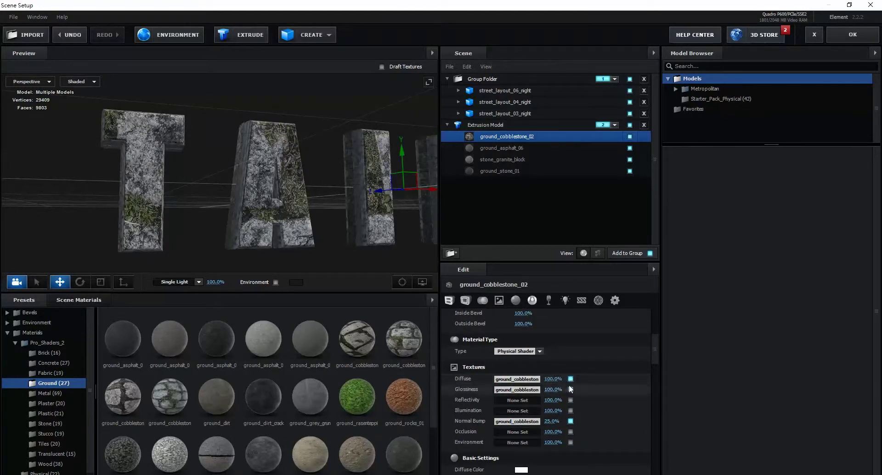
drag(654, 346, 673, 340)
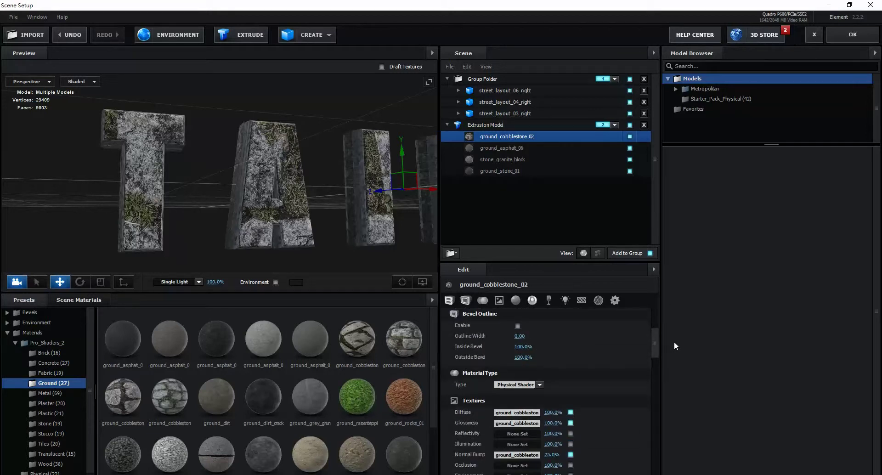
click(512, 405)
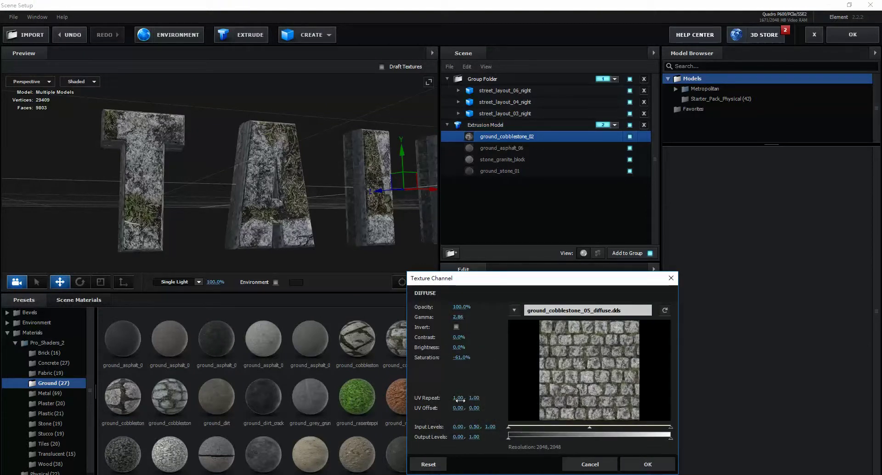
drag(457, 398, 688, 407)
drag(458, 398, 563, 414)
drag(474, 399, 796, 402)
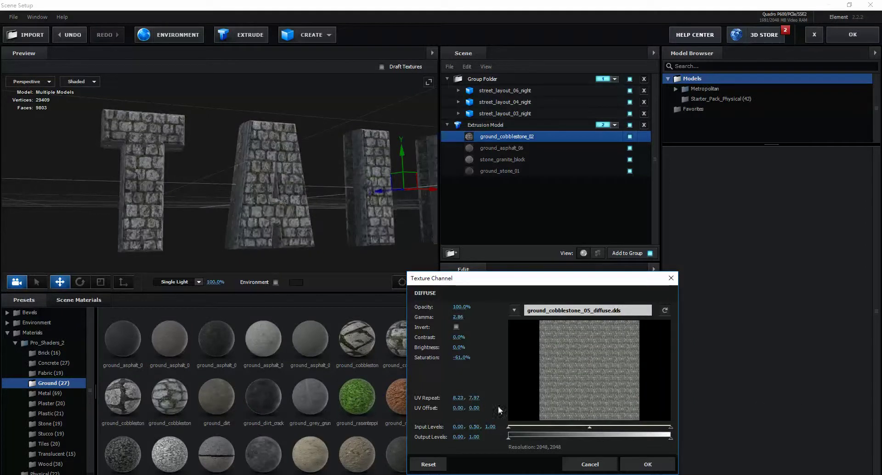
drag(474, 398, 677, 420)
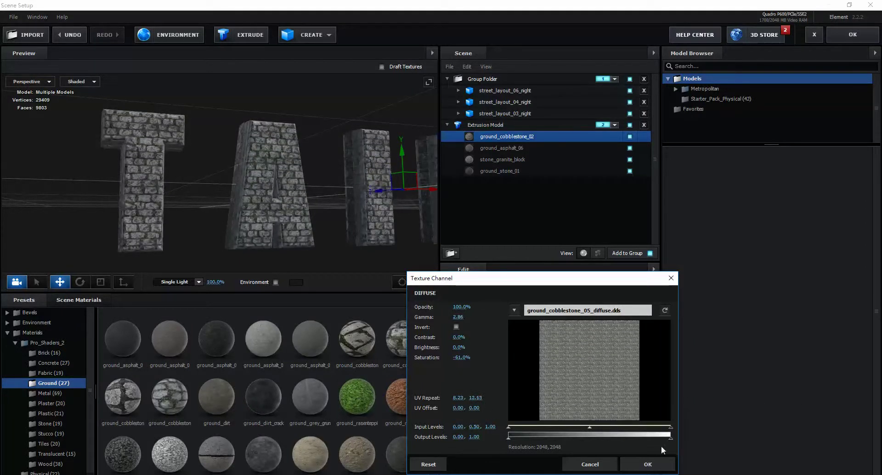
click(657, 465)
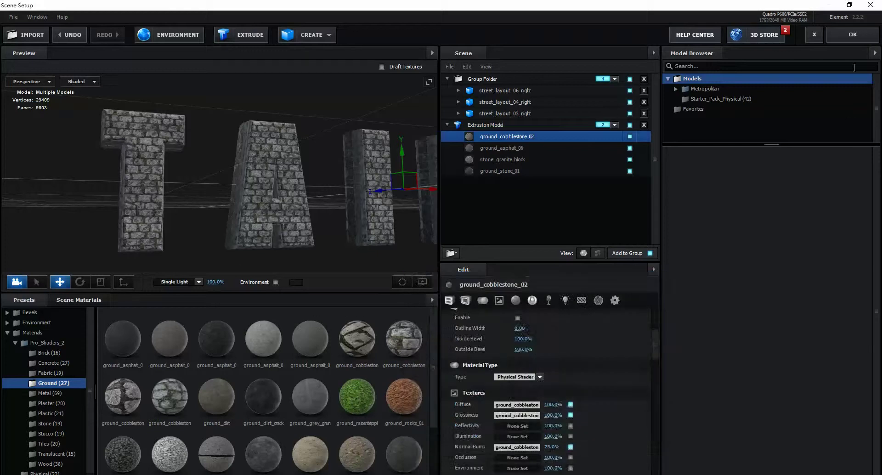
click(855, 36)
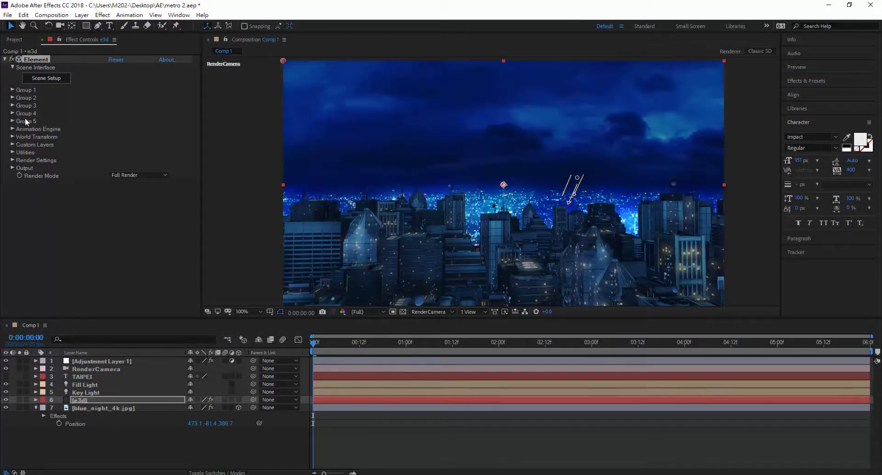
Set Group 2's Particle Size to 42 in the Element effect and create a group null for Group 2
click(12, 98)
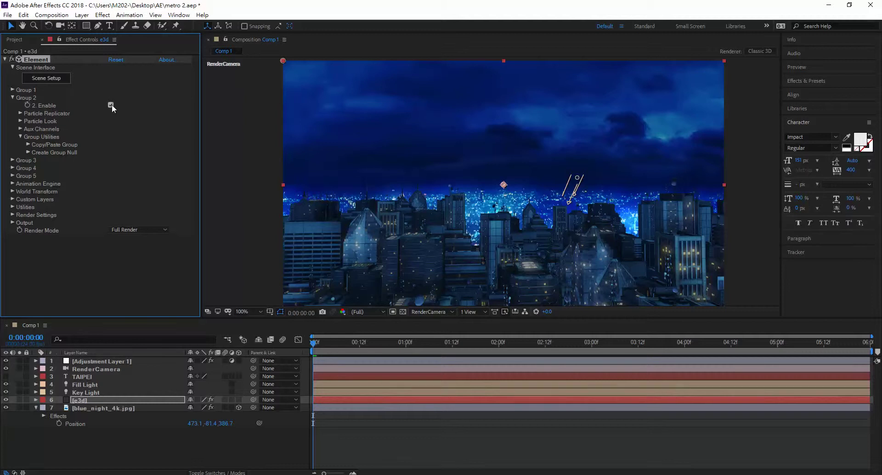
click(20, 121)
drag(116, 129, 151, 151)
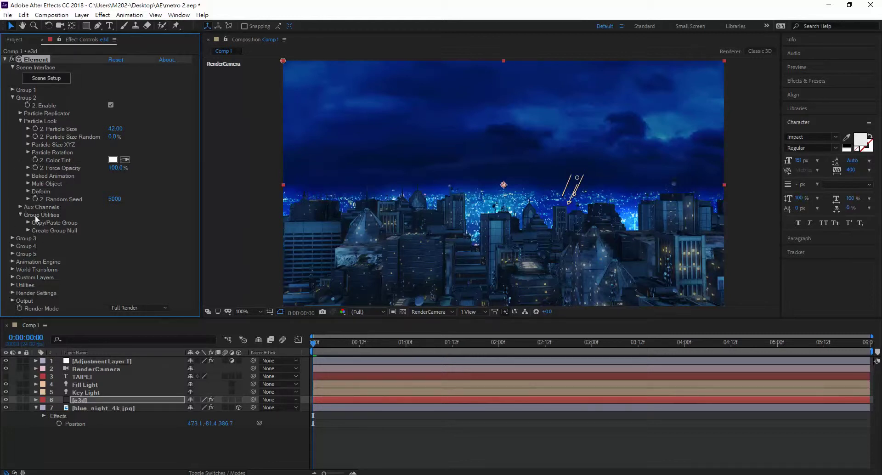
click(27, 230)
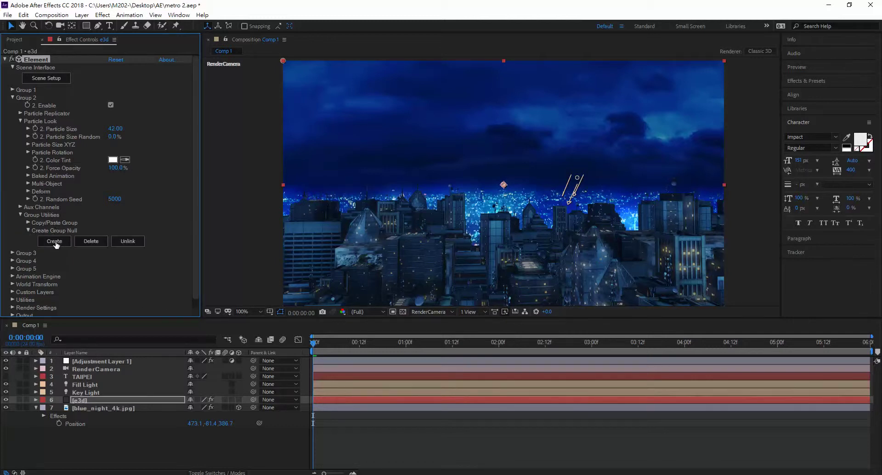
click(56, 242)
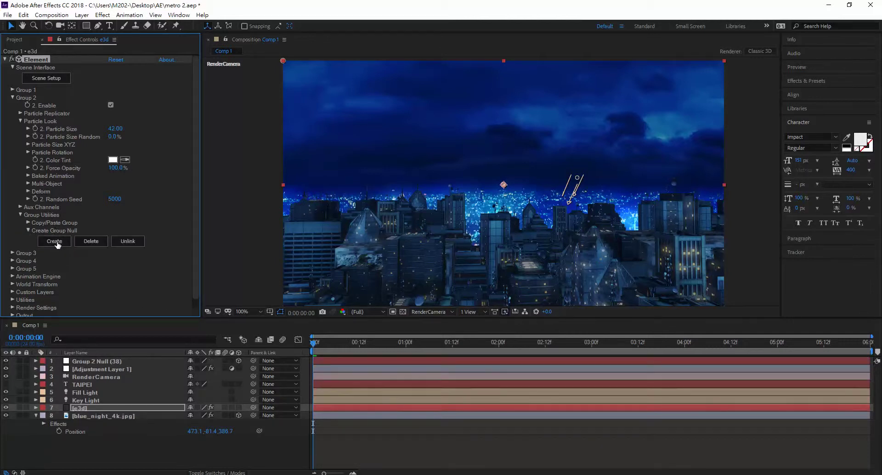
Position the Group 2 null at 480, -261, 1070 to raise the TAIPEI letters behind the city skyline
click(100, 363)
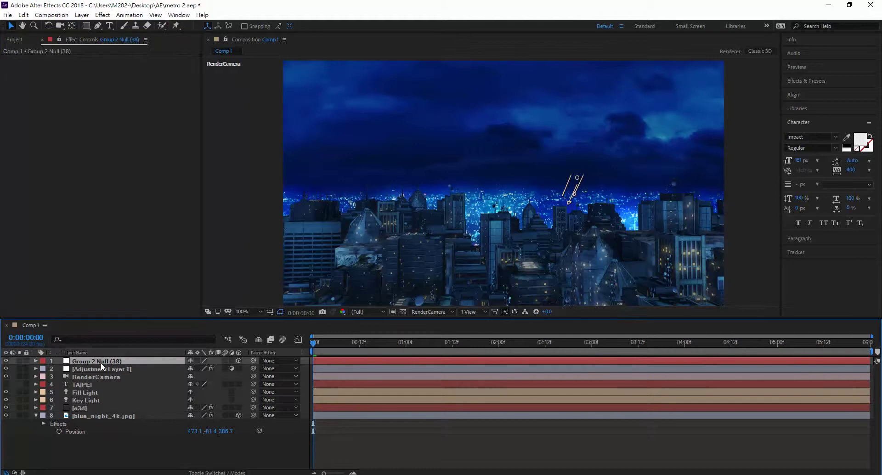
key(p)
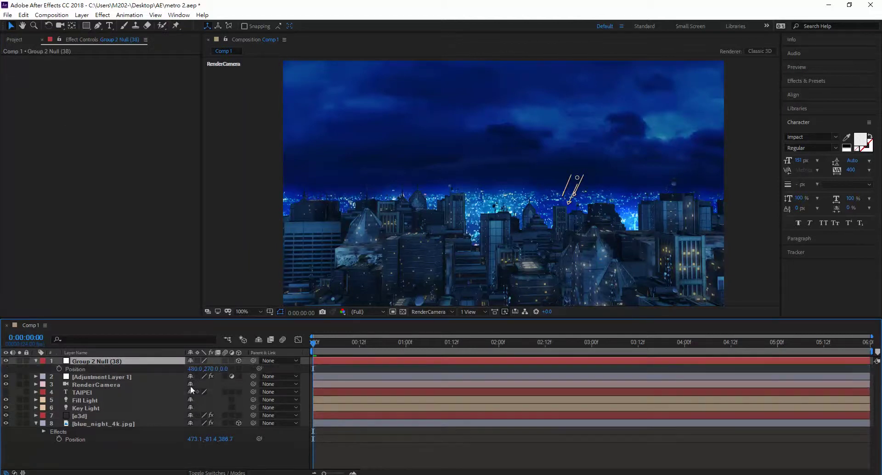
drag(210, 368, 101, 371)
drag(203, 368, 272, 369)
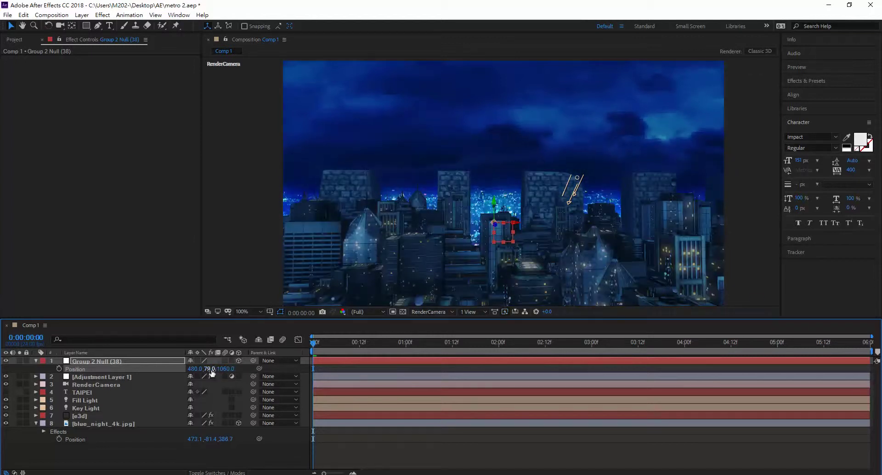
drag(209, 369, 258, 369)
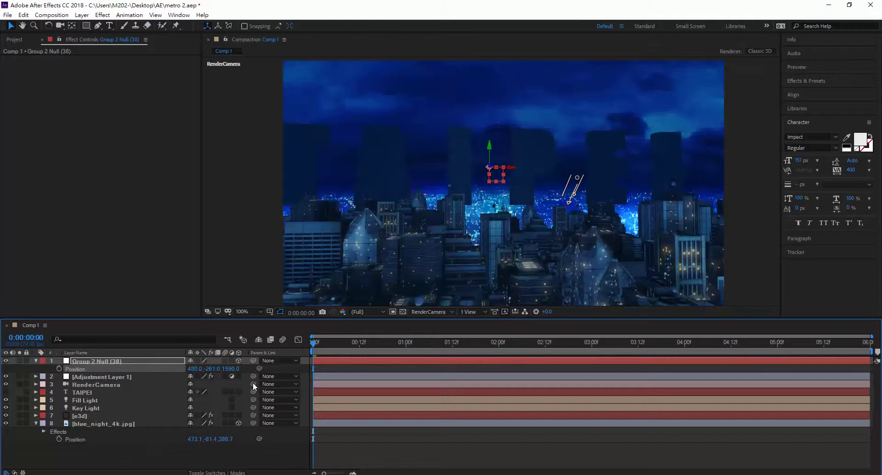
drag(232, 368, 212, 371)
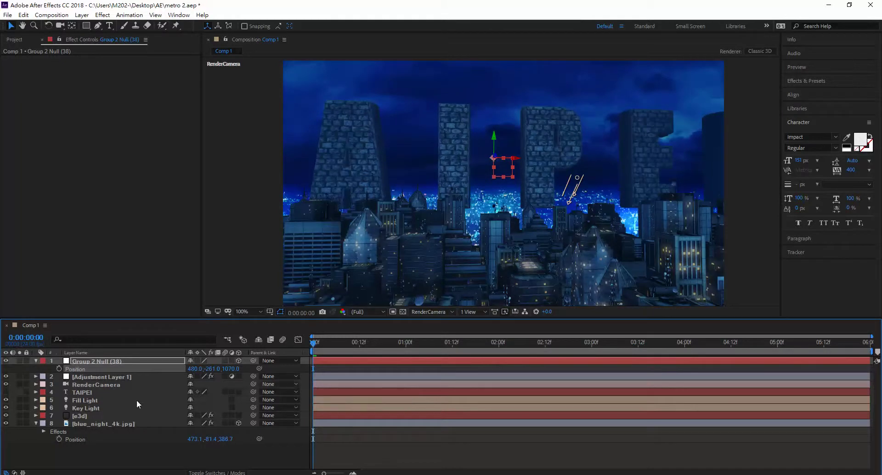
Try scaling the Group 2 null to 30% and check the title over the first frames
key(s)
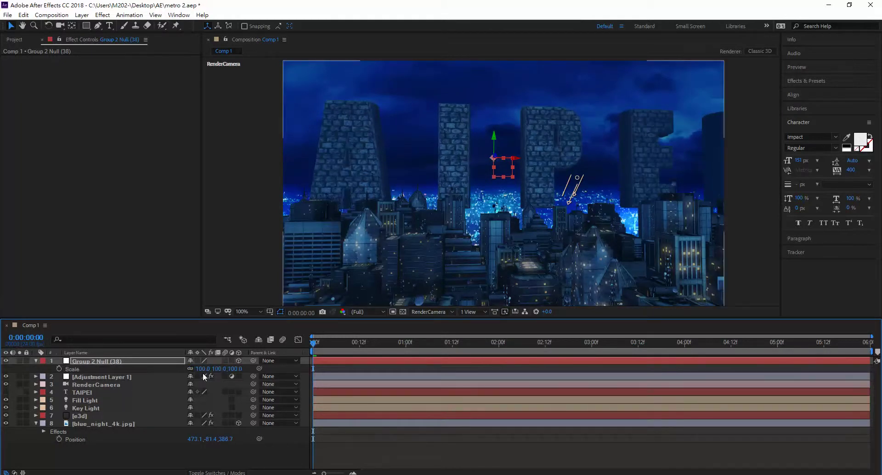
drag(200, 370, 210, 375)
drag(215, 374, 196, 375)
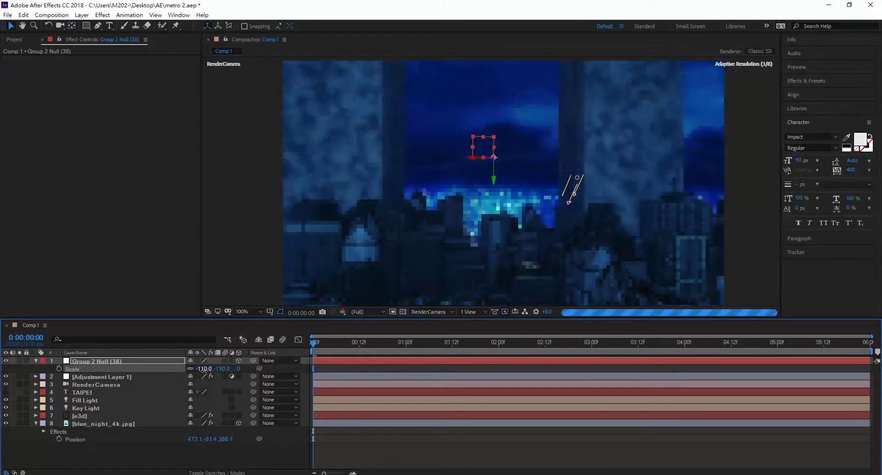
click(205, 369)
text(30)
key(Return)
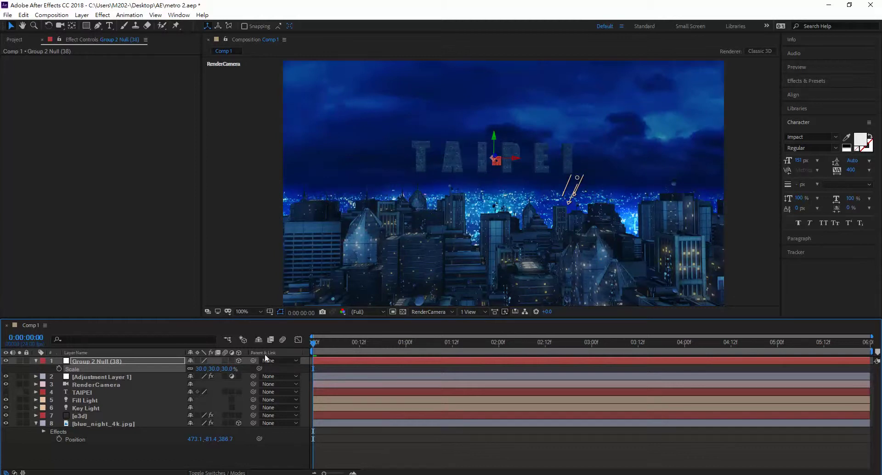
click(324, 343)
drag(330, 344, 287, 341)
Set the Group 2 null's scale to 60% and adjust its height so the letters stand just above the skyline
click(201, 370)
text(60)
key(Return)
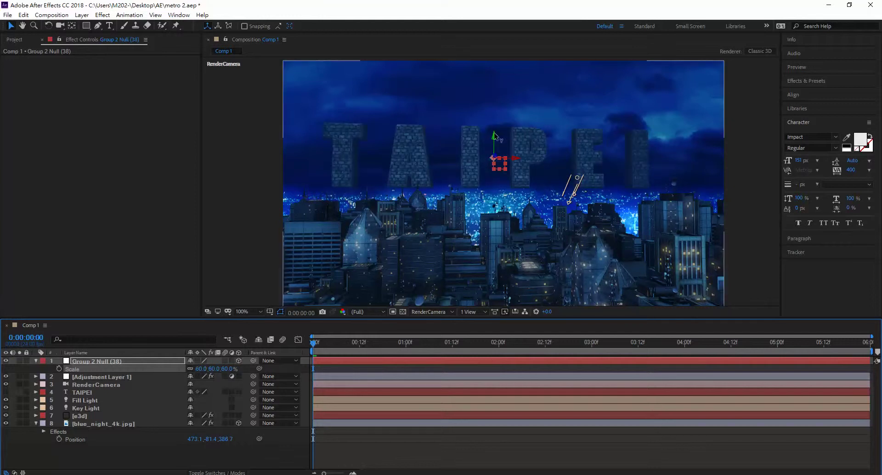
drag(497, 170, 498, 206)
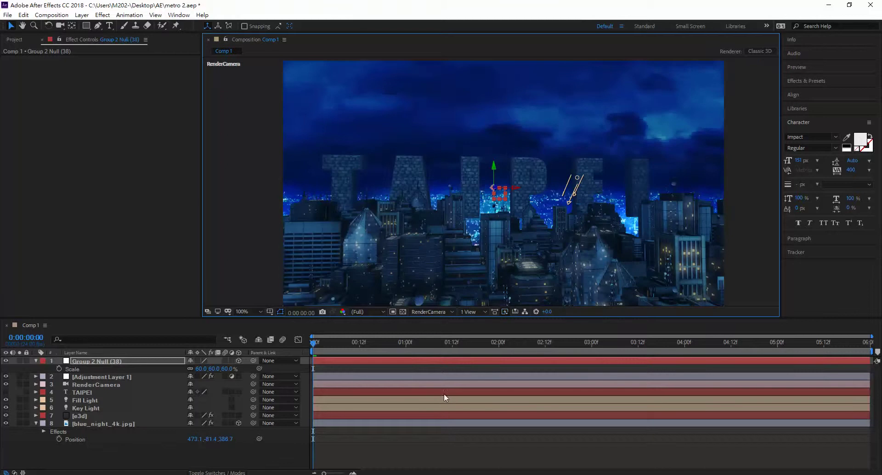
mouse_move(494, 177)
mouse_down()
mouse_move(506, 145)
mouse_move(501, 152)
mouse_move(502, 124)
mouse_up()
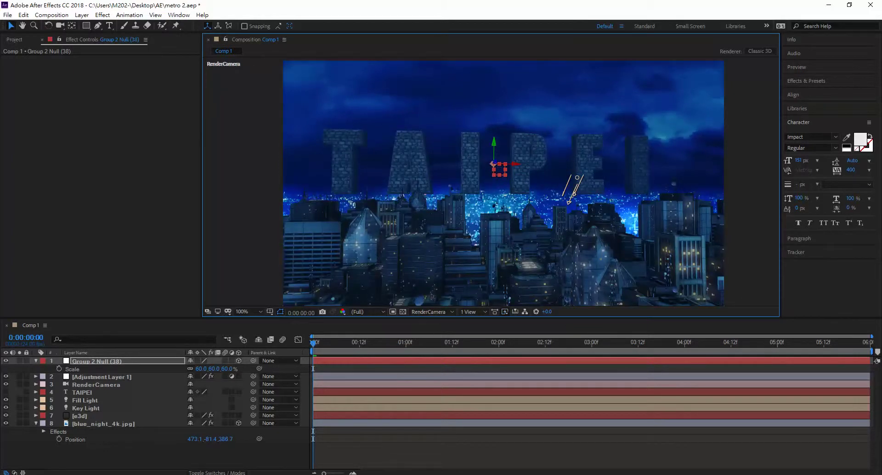
Review the Evernote tutorial's notes on the title placement, CC Rain effect and camera depth of field settings, and return to After Effects
key(alt+Tab)
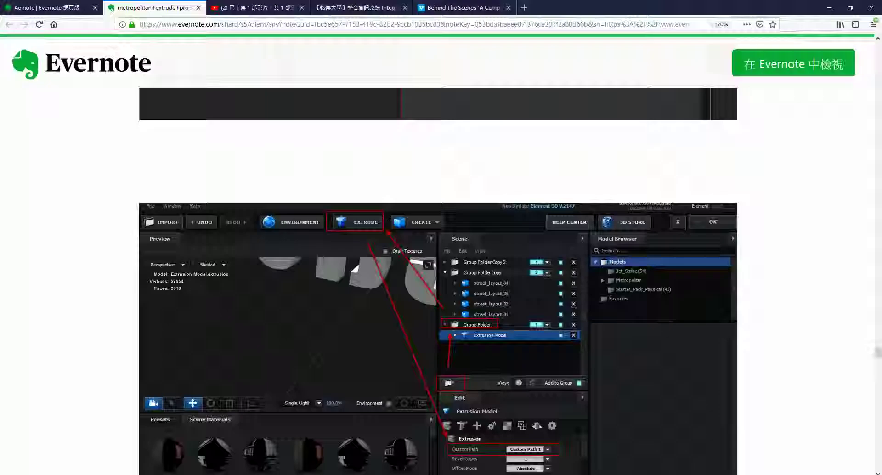
scroll(418, 338, down, 2)
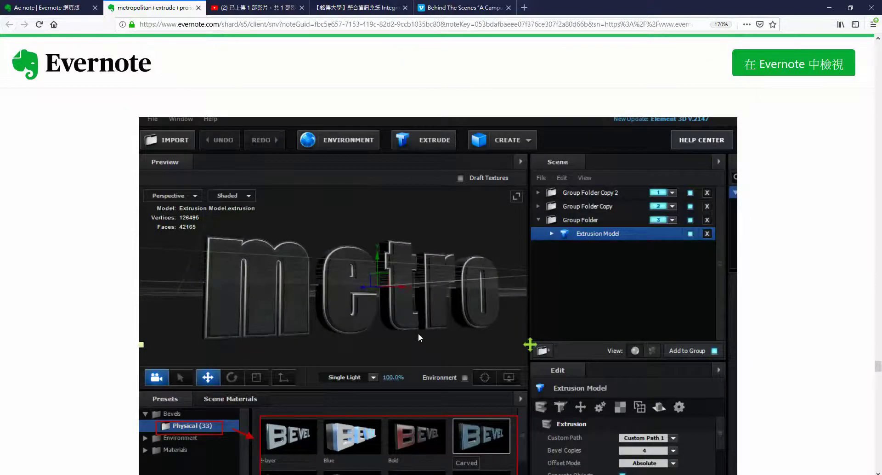
scroll(419, 335, down, 10)
scroll(420, 341, down, 5)
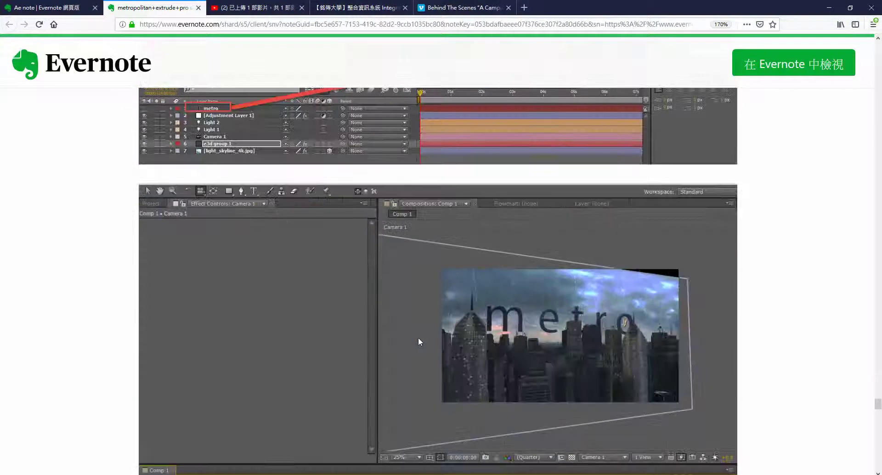
scroll(418, 342, up, 7)
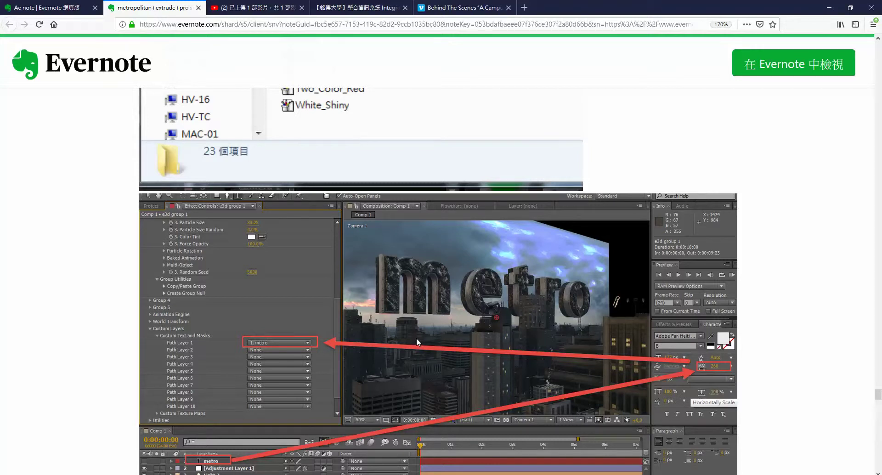
scroll(416, 337, down, 4)
scroll(417, 337, up, 4)
scroll(416, 337, down, 7)
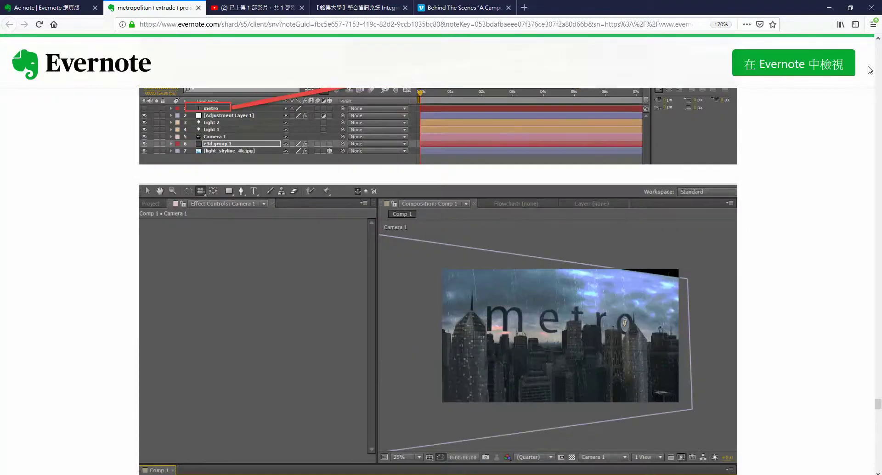
scroll(743, 309, down, 15)
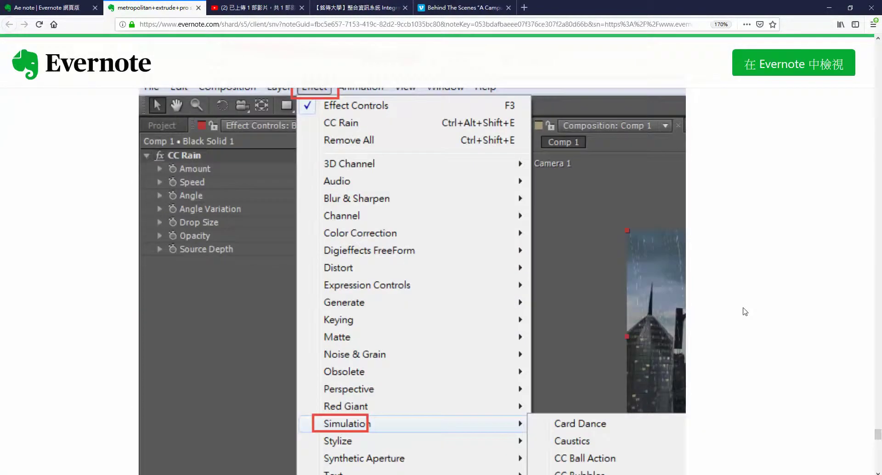
scroll(746, 311, down, 7)
scroll(743, 310, down, 15)
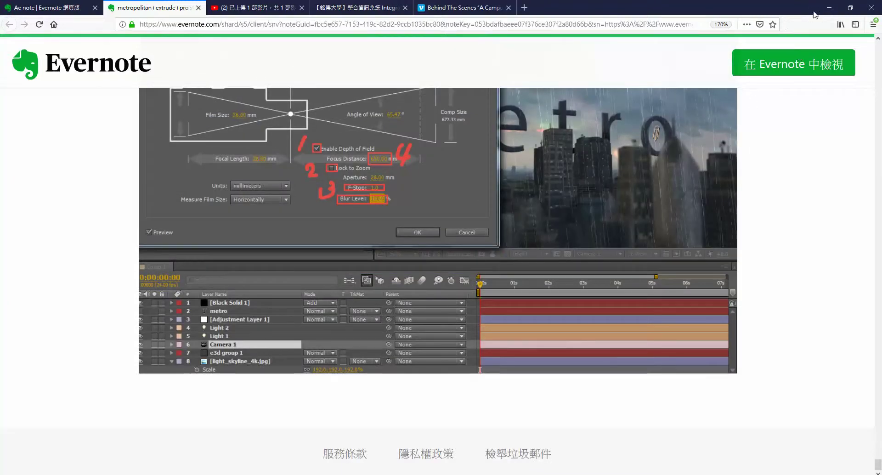
click(829, 7)
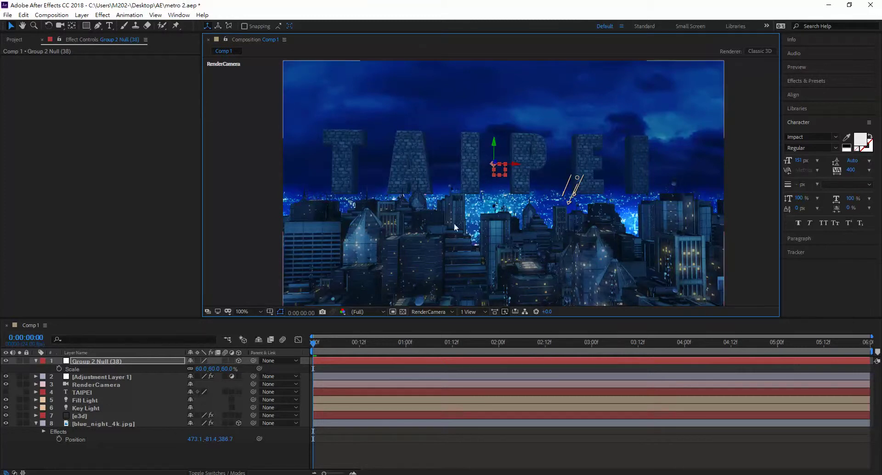
Lower the TAIPEI title slightly toward the rooftops
drag(494, 143, 494, 146)
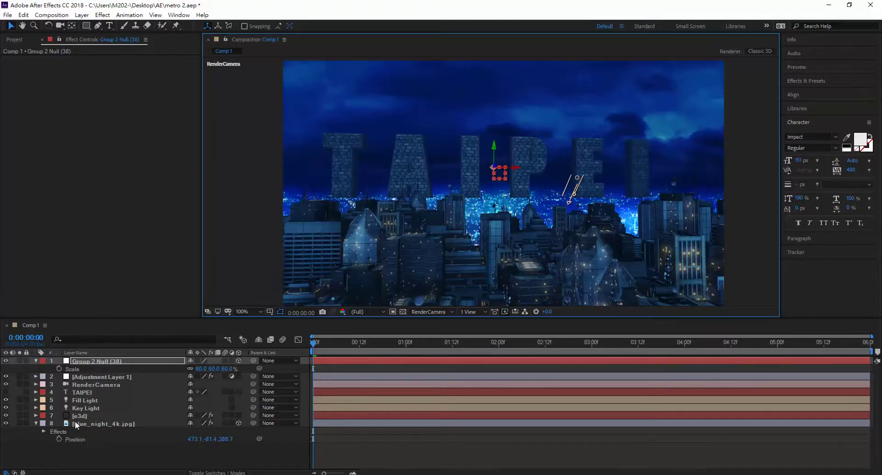
Start keyframing all RenderCamera transform properties at 0:00:00:00, from Point of Interest and Position through Z Rotation
click(87, 386)
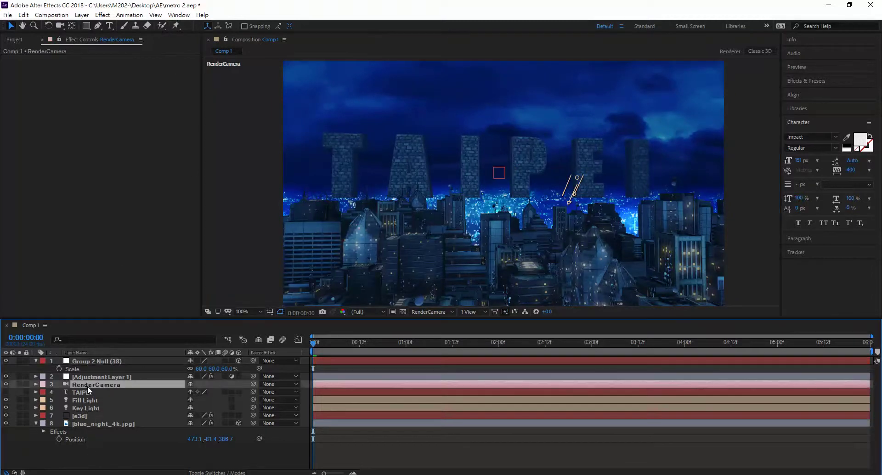
click(36, 384)
click(44, 393)
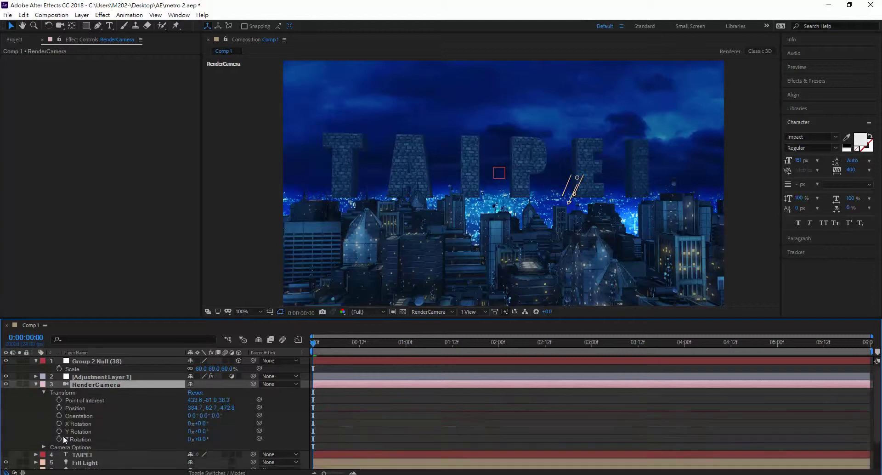
drag(61, 400, 60, 438)
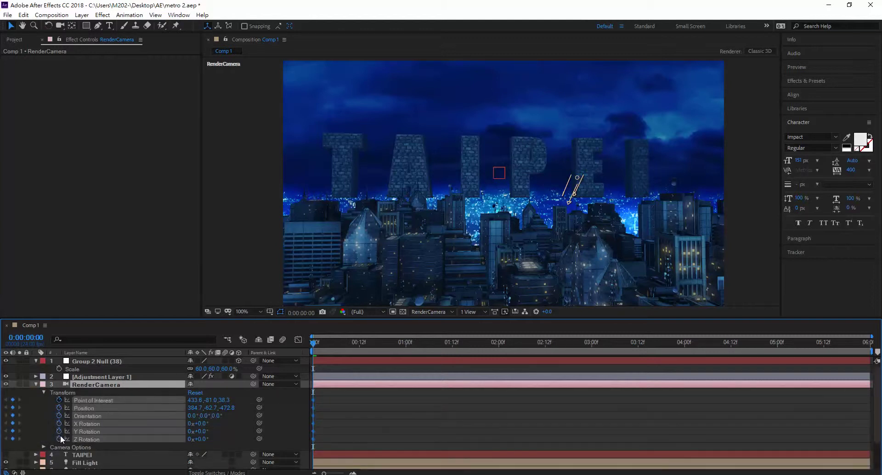
At 0:00:05:23, orbit and move the camera to an oblique view of the TAIPEI letters, with the T nearest
drag(371, 346, 866, 346)
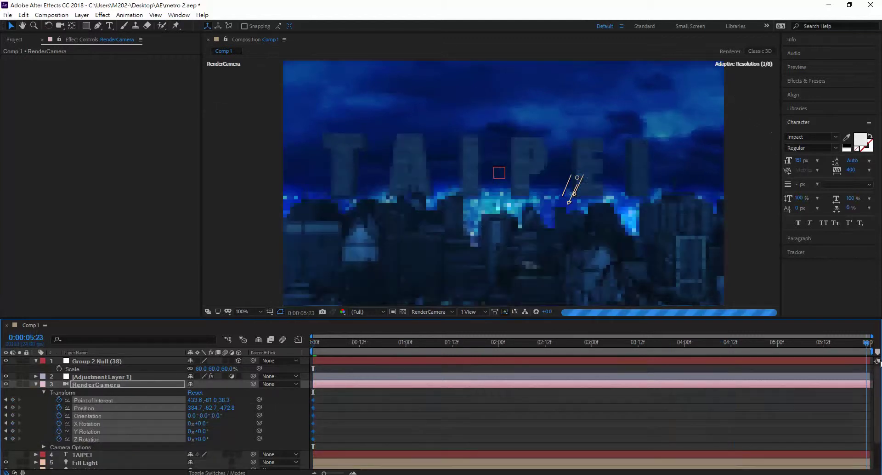
click(60, 26)
drag(462, 221, 556, 217)
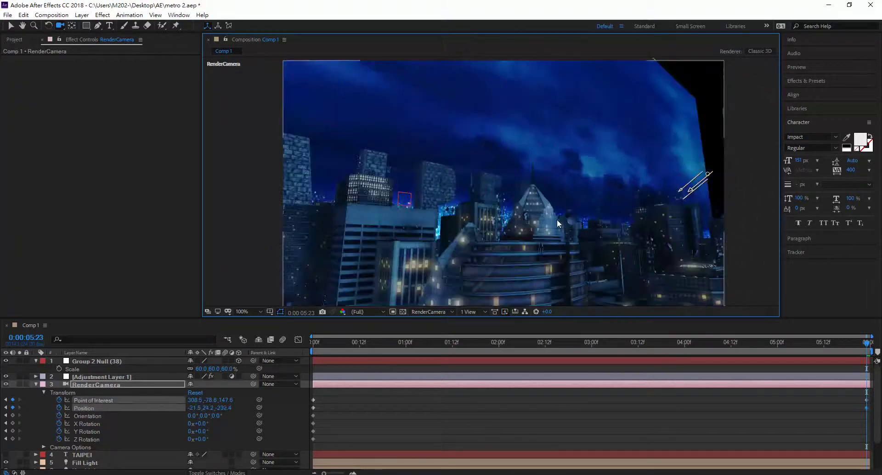
key(ctrl+z)
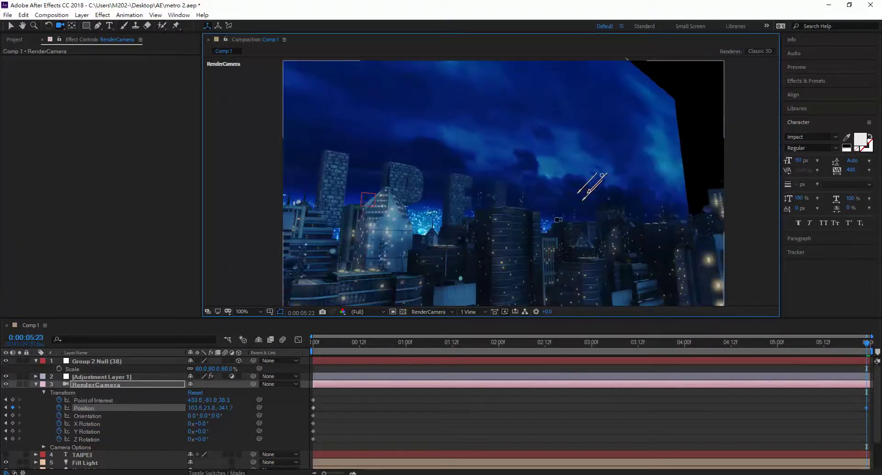
drag(555, 221, 528, 228)
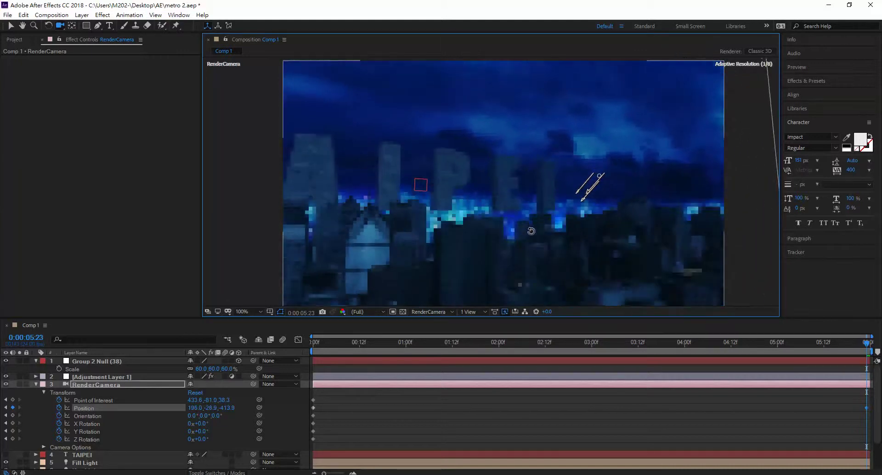
drag(484, 253, 756, 237)
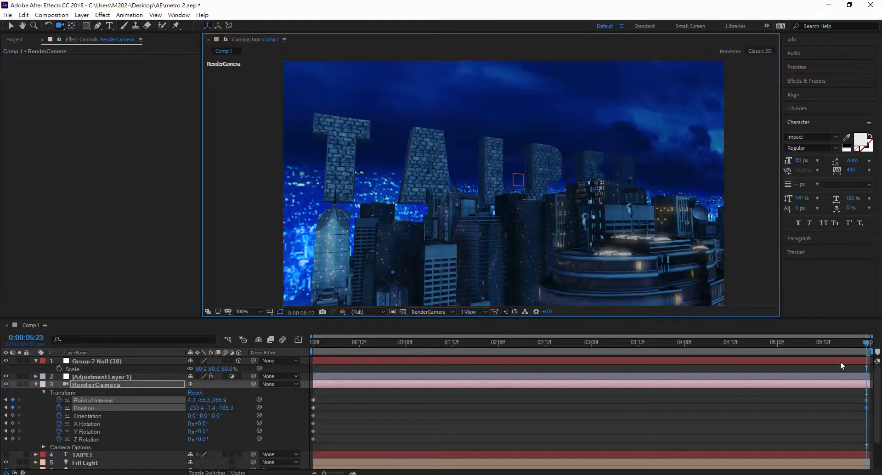
At 0:00:04:22, move the camera to a Position of about -266, 20.8, -553.5 and delete the Position keyframe at 0:00:05:23
drag(866, 350, 291, 349)
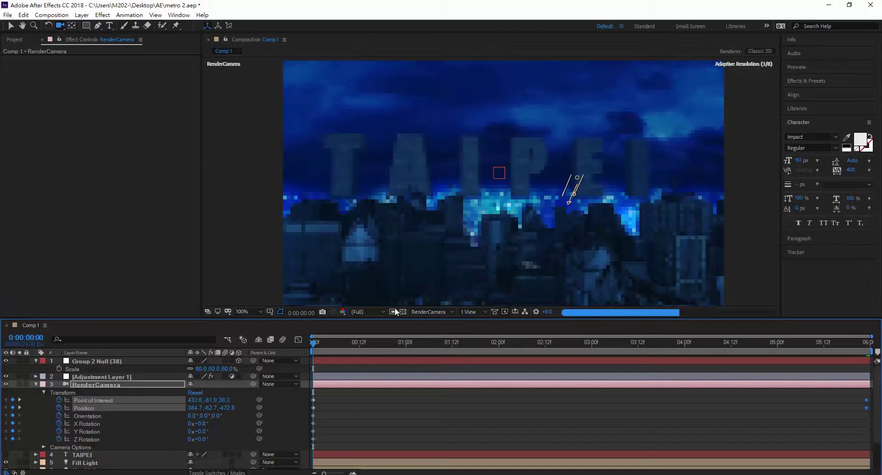
drag(315, 349, 768, 398)
drag(554, 226, 463, 232)
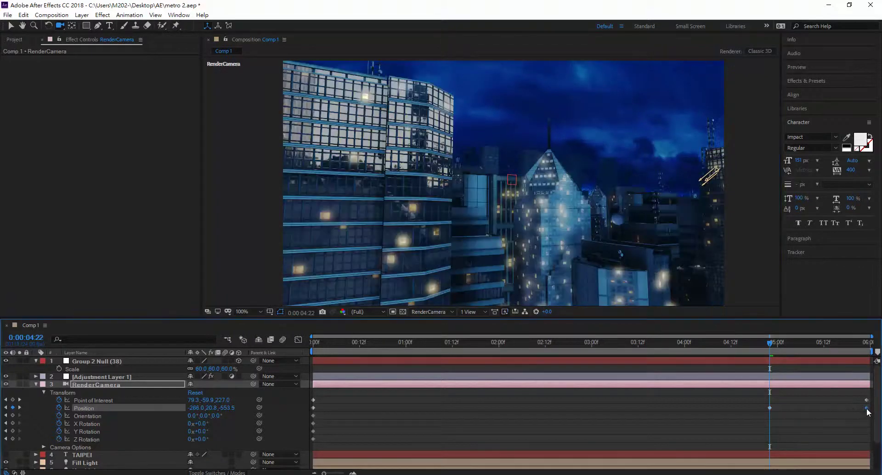
click(867, 413)
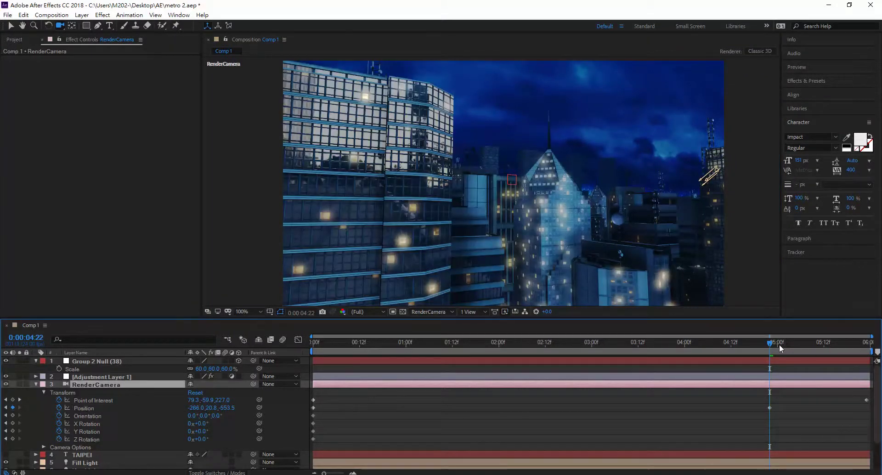
drag(754, 343, 878, 364)
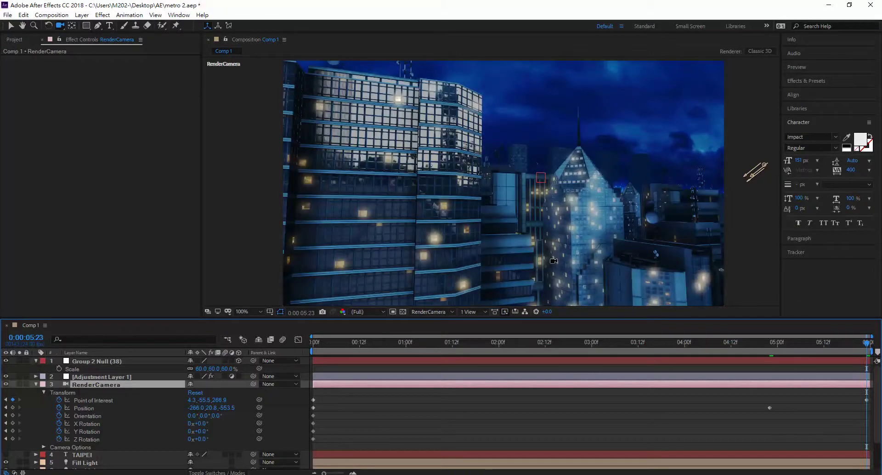
drag(799, 350, 287, 373)
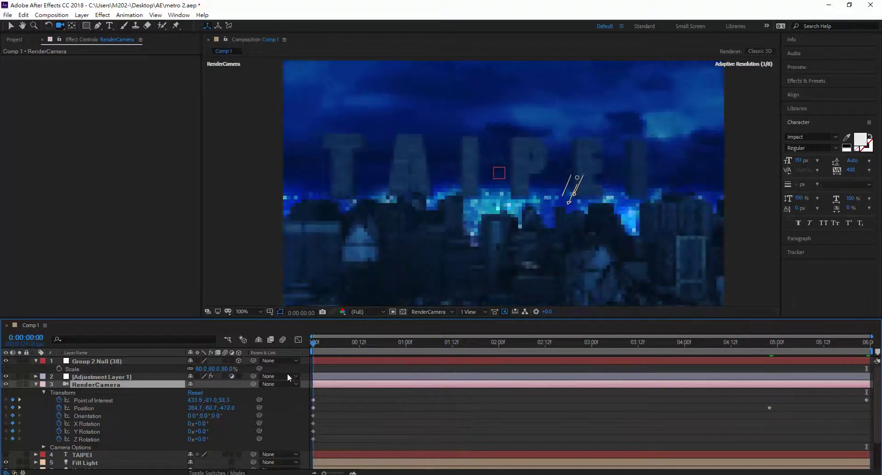
Add a 960 x 540 px solid layer named rain to the composition
click(74, 15)
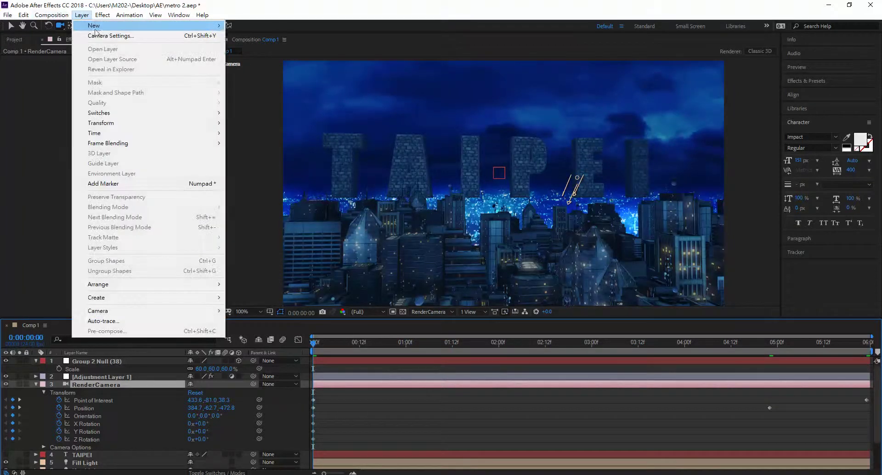
mouse_move(94, 27)
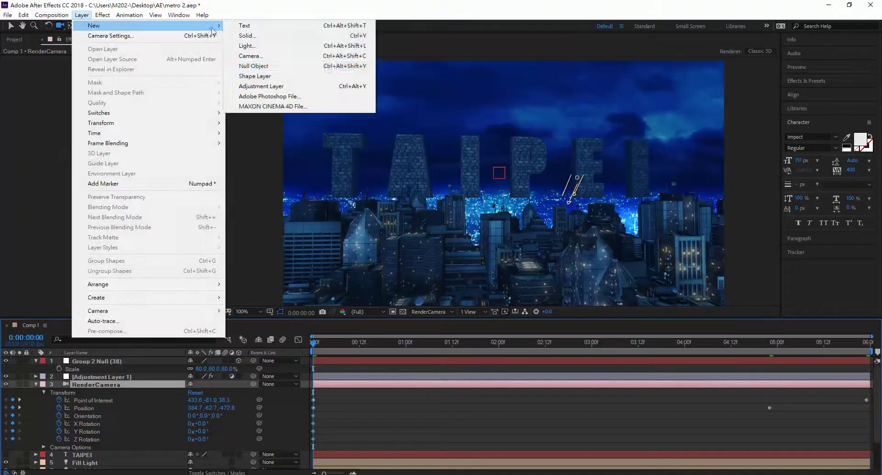
click(323, 36)
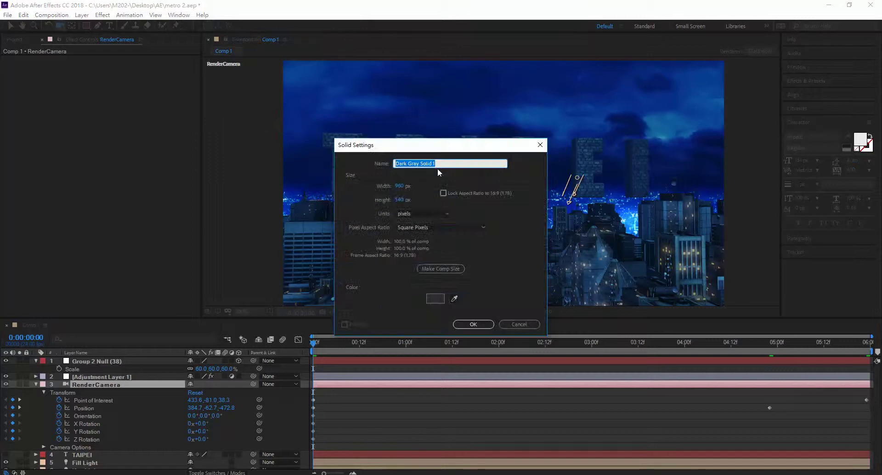
text(rain)
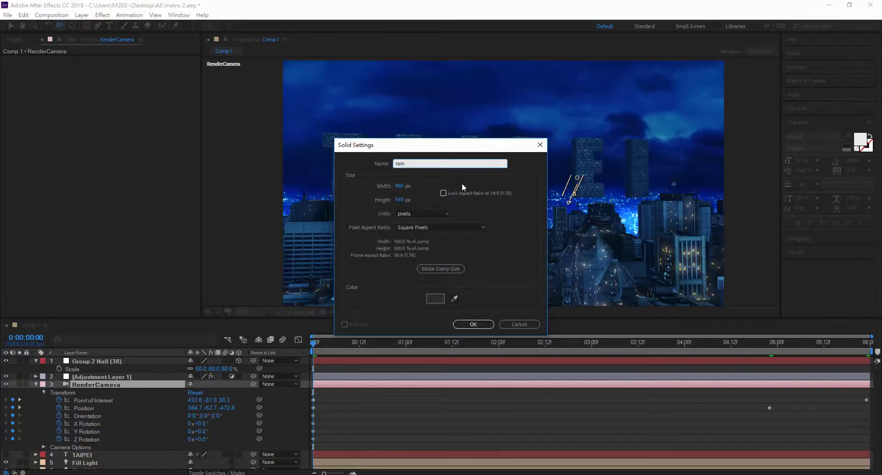
click(473, 325)
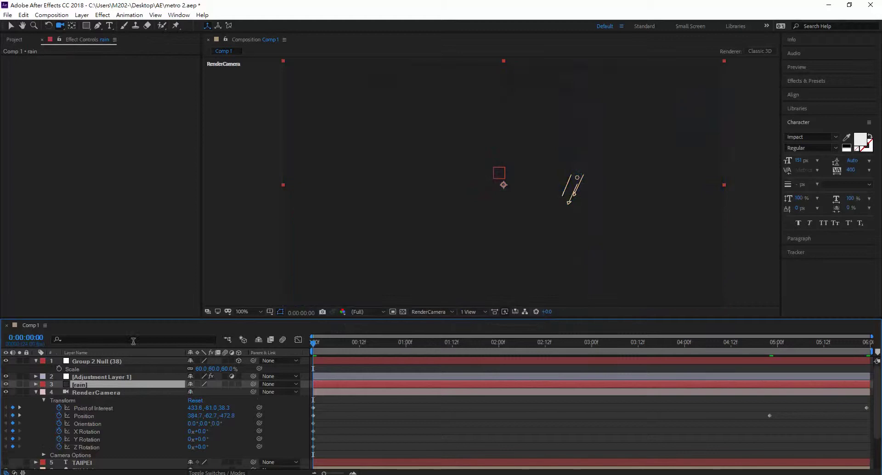
Apply the CC Rainfall simulation effect to the rain layer
click(103, 15)
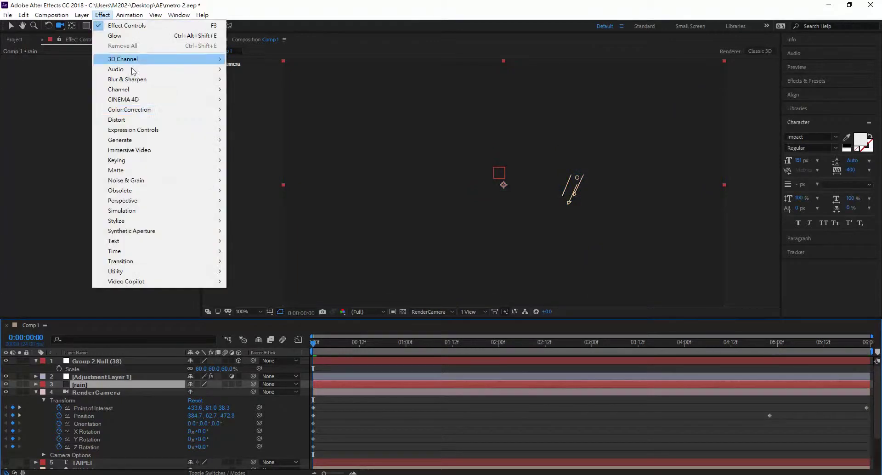
mouse_move(136, 222)
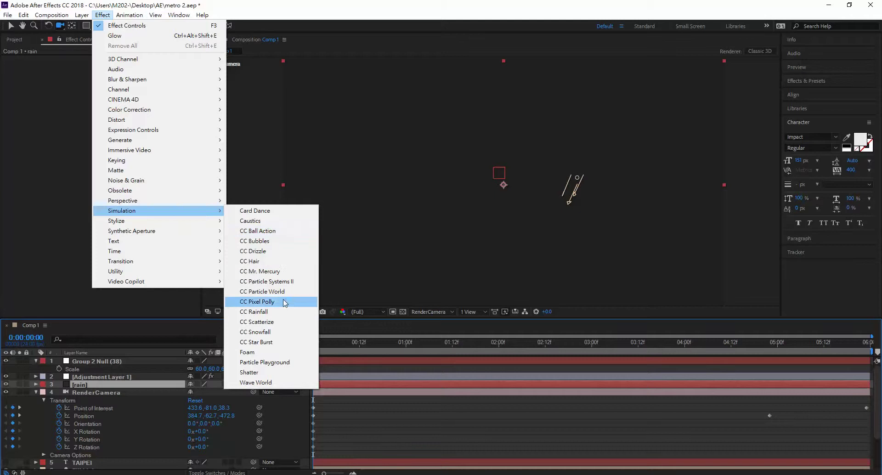
click(279, 314)
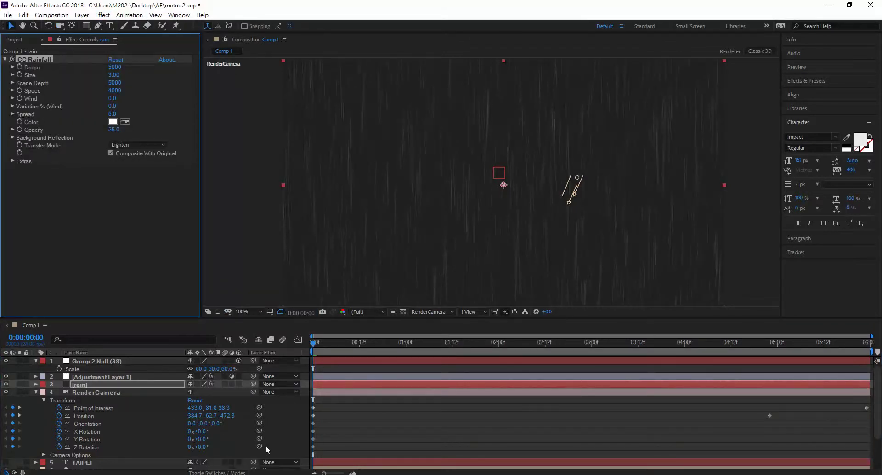
Set the rain layer's blending mode to Add
click(218, 473)
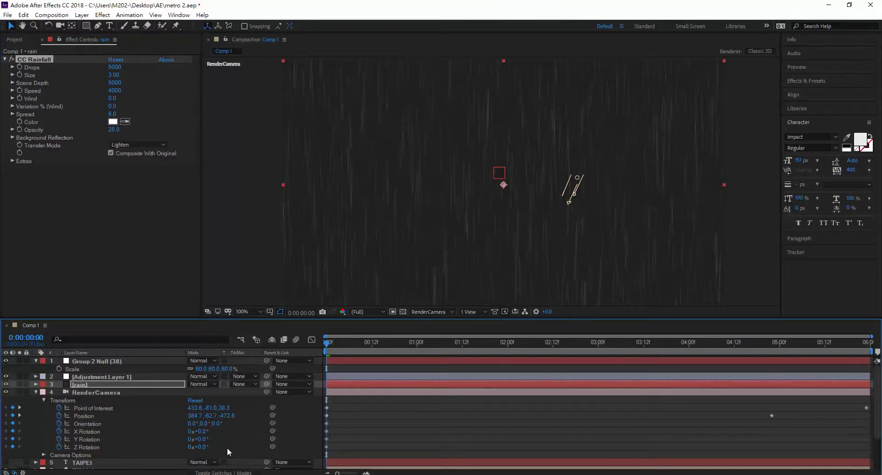
click(209, 387)
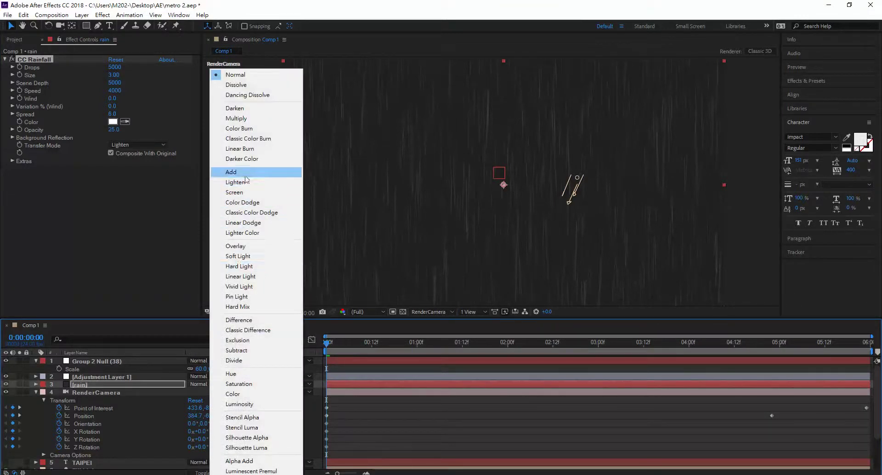
click(231, 172)
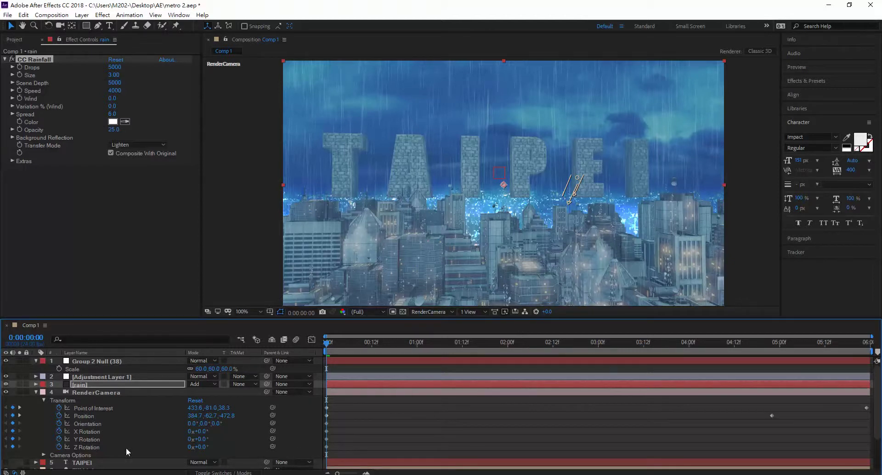
Change the rain solid's color to black (000000) in its solid settings
click(91, 387)
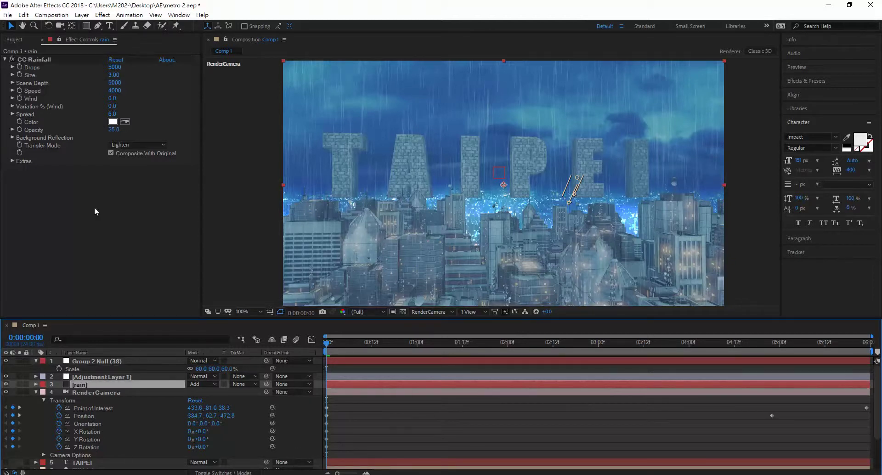
click(86, 17)
click(92, 36)
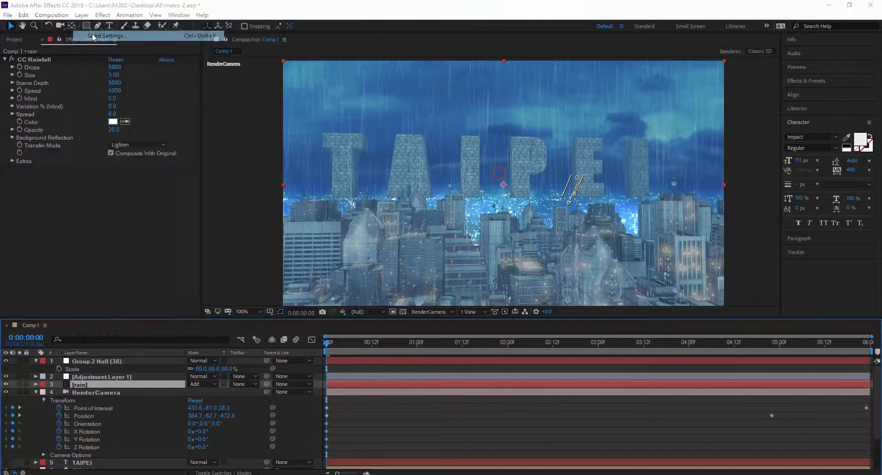
click(437, 287)
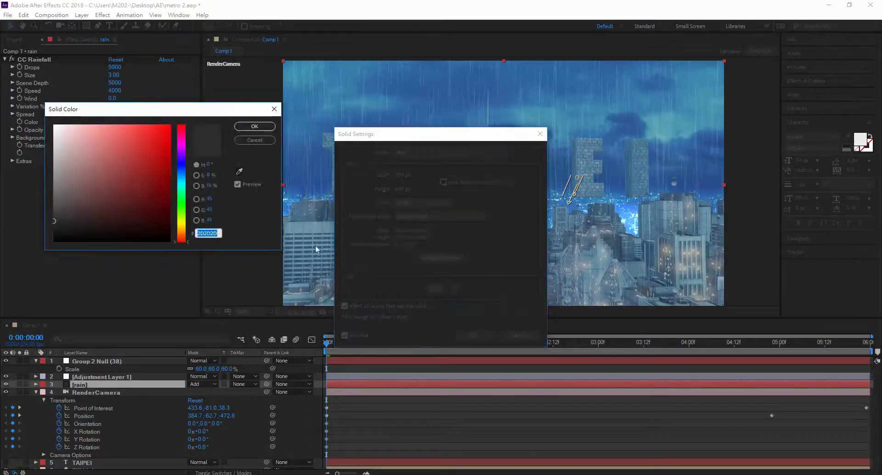
drag(104, 199, 52, 242)
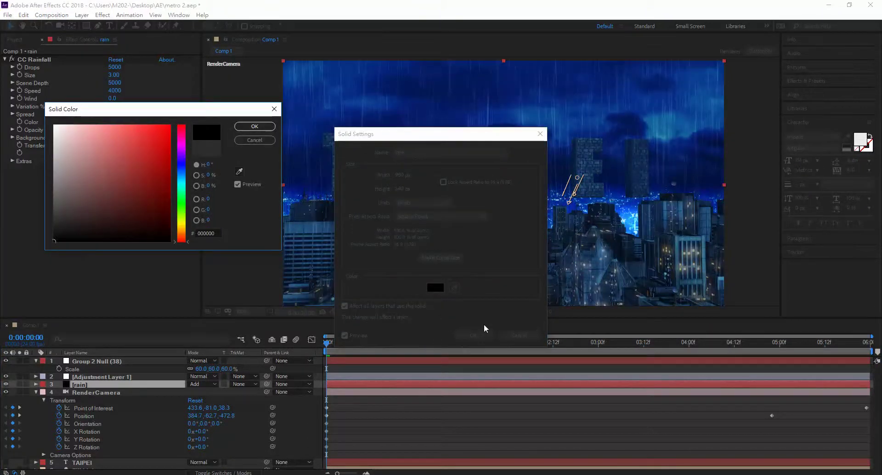
click(255, 126)
click(473, 334)
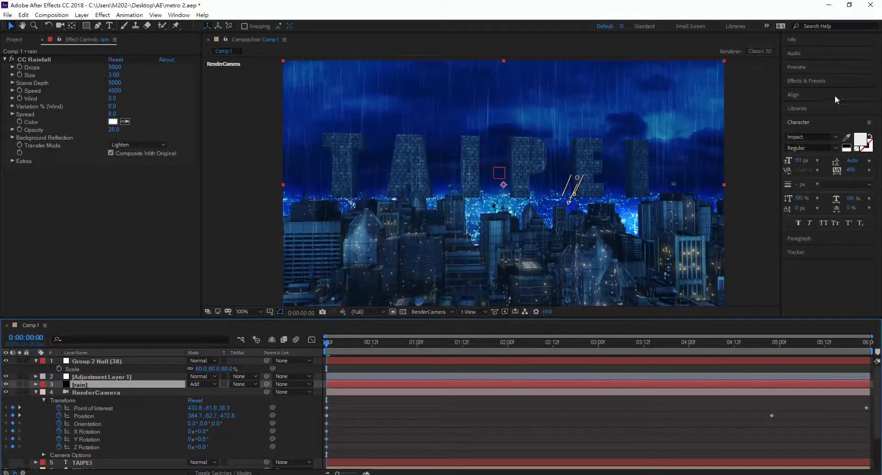
Play a preview of the composition to check the camera move and rainfall, and stop it at 0:00:01:12
click(811, 68)
click(827, 80)
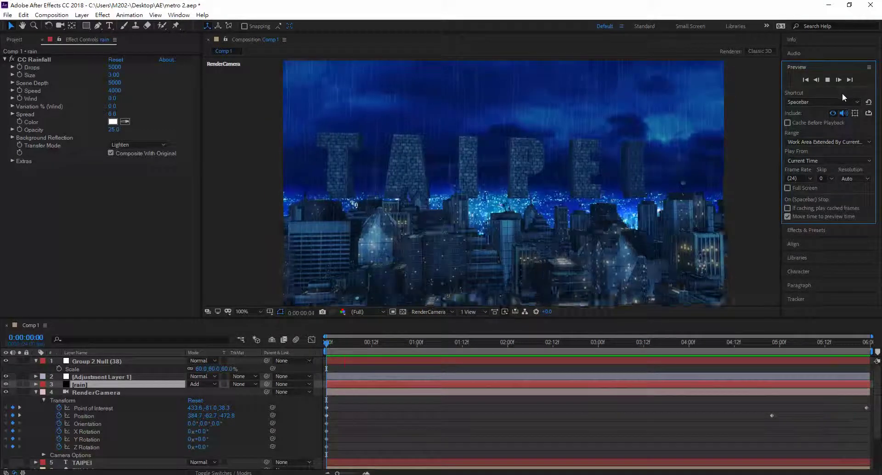
key(space)
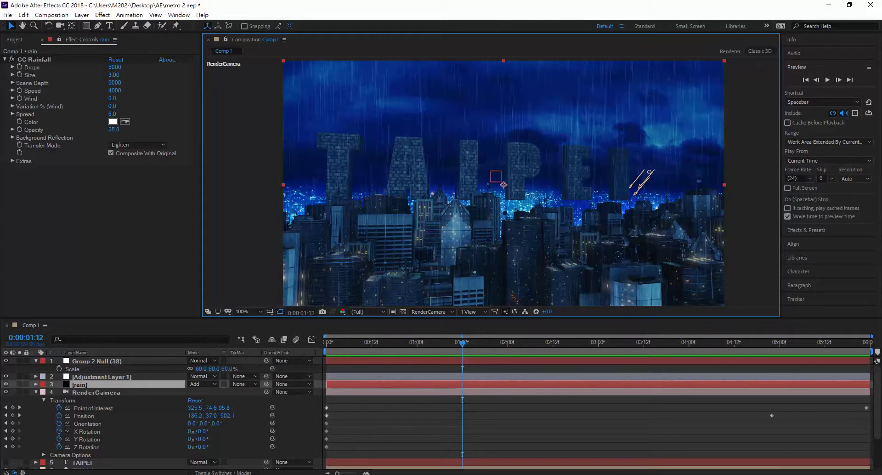
click(742, 473)
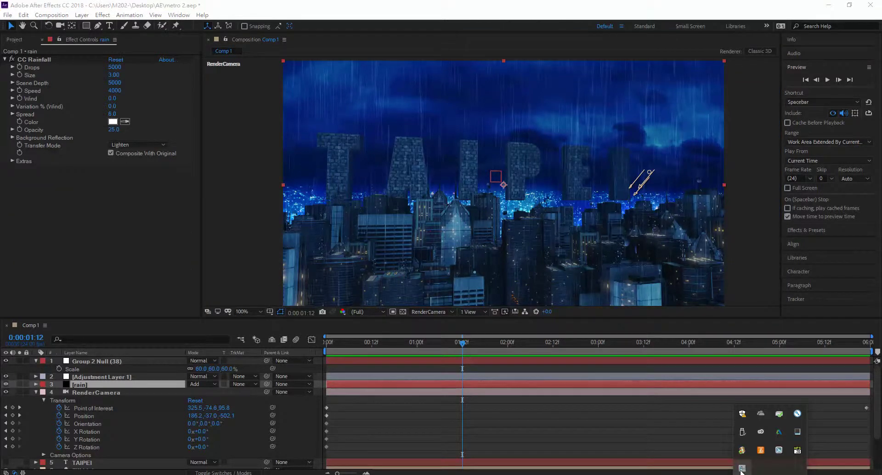